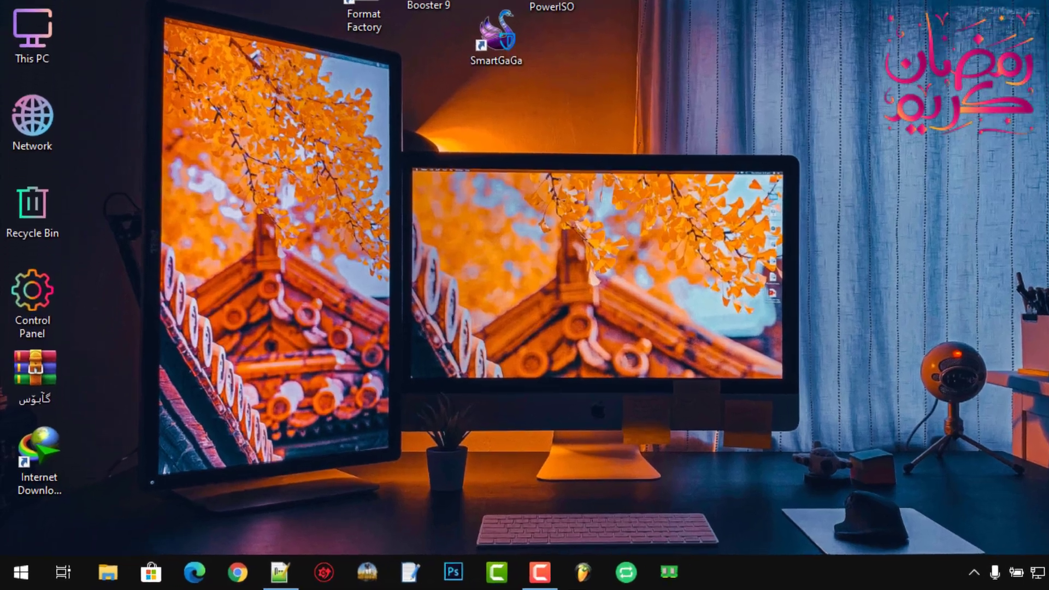
Run gpedit.msc and open the Local Group Policy Editor in the 64-bit version of MMC
key(super+r)
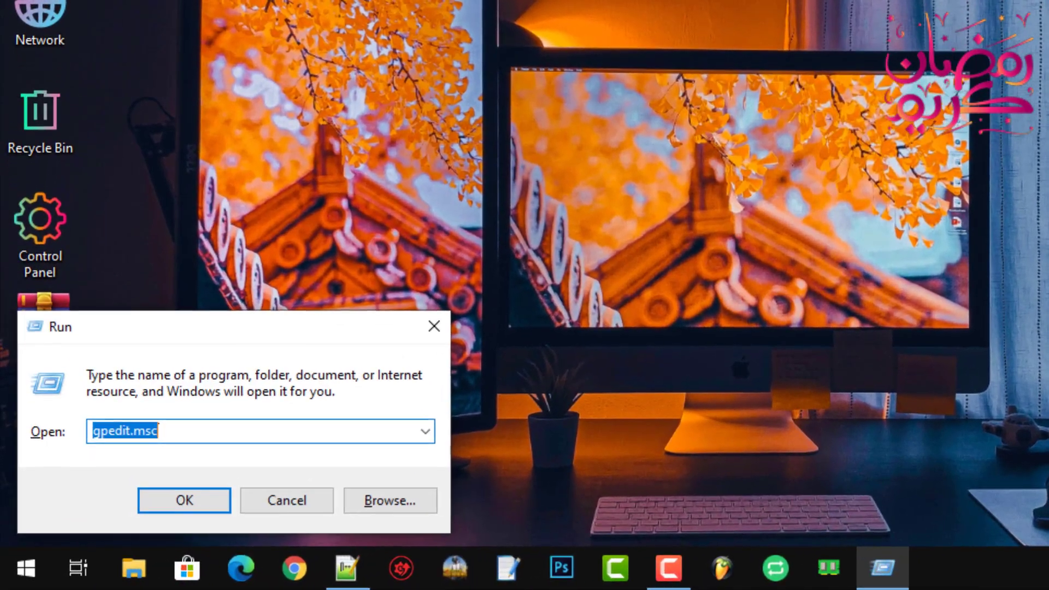
click(664, 538)
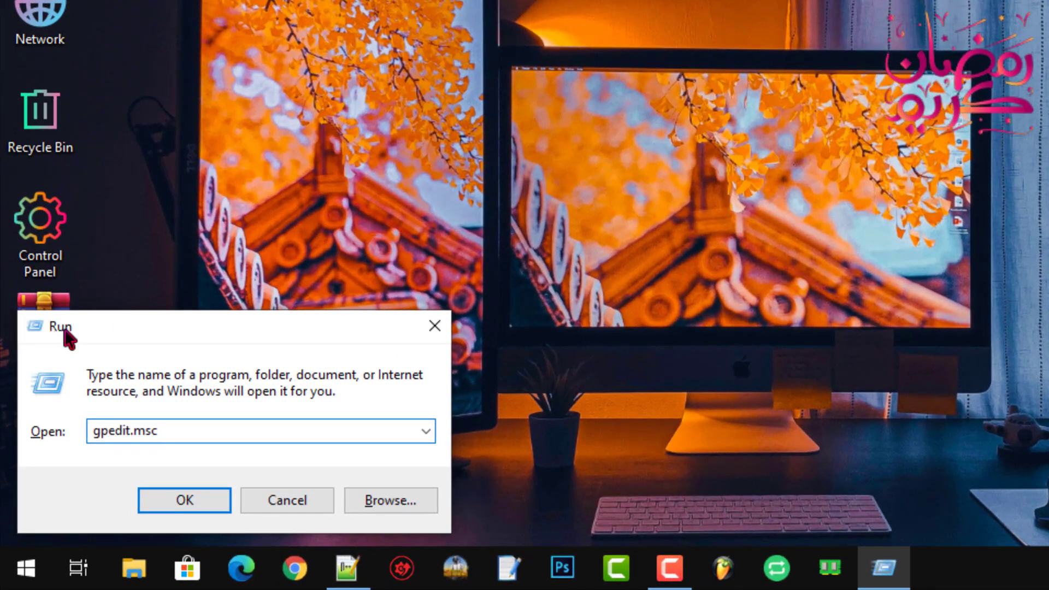
click(179, 434)
click(195, 500)
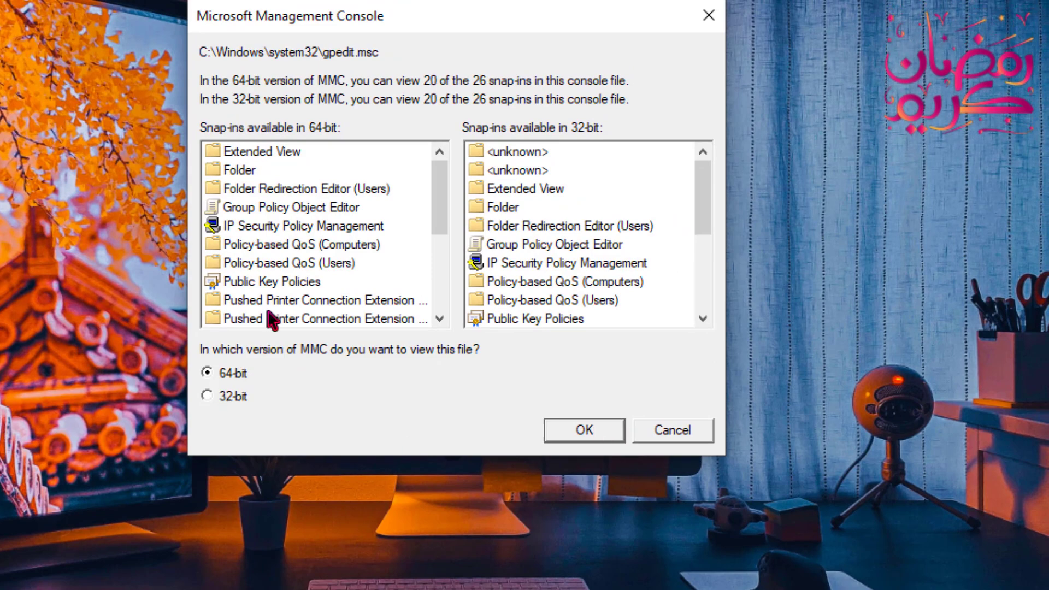
click(233, 394)
key(Up)
key(Return)
drag(432, 24, 586, 30)
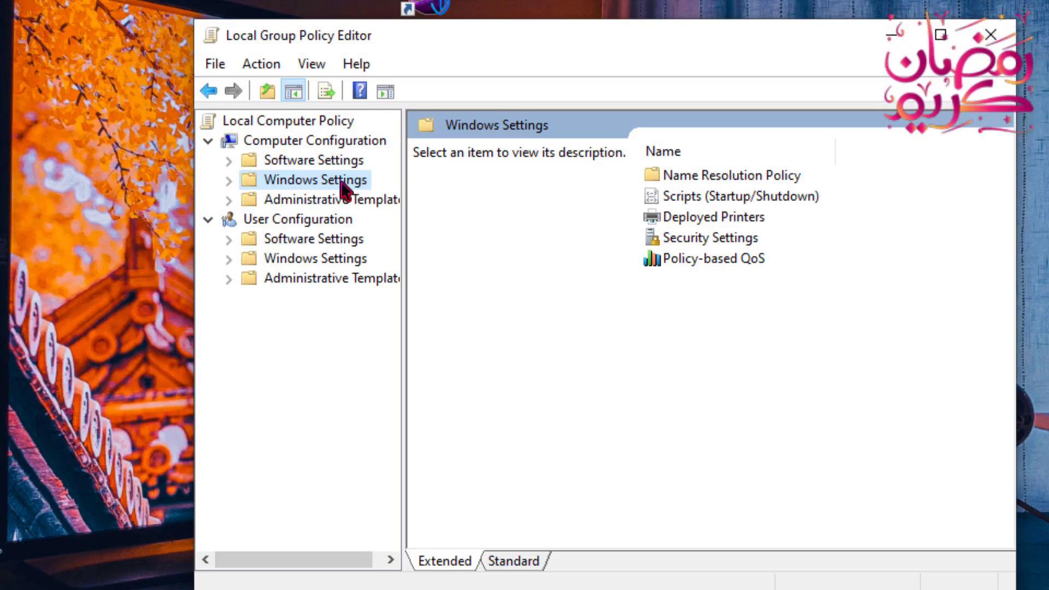
Start creating a new Policy-based QoS policy in the Windows Settings of Computer Configuration
click(682, 258)
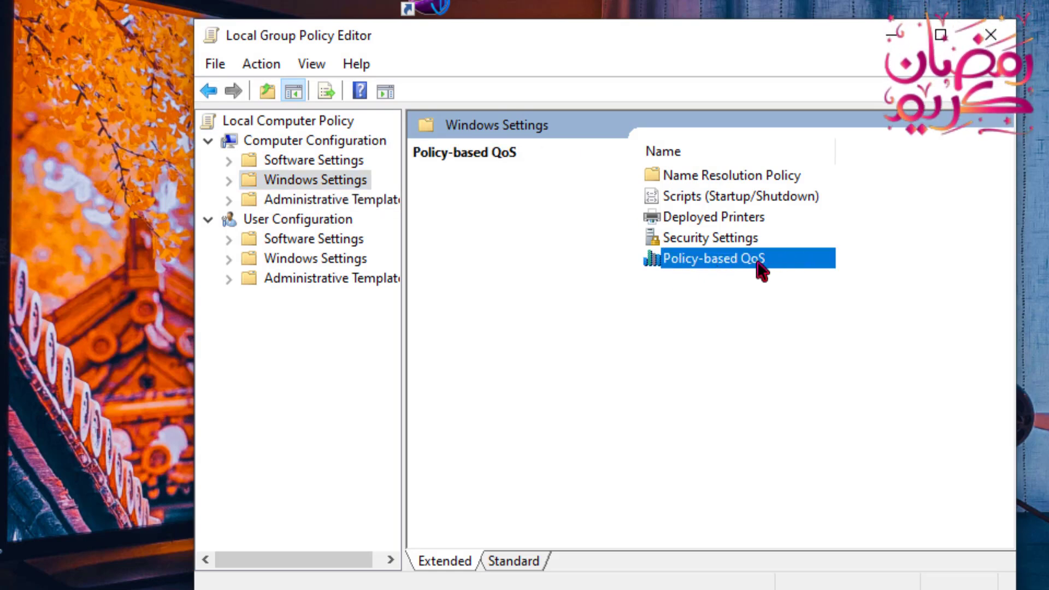
right_click(722, 260)
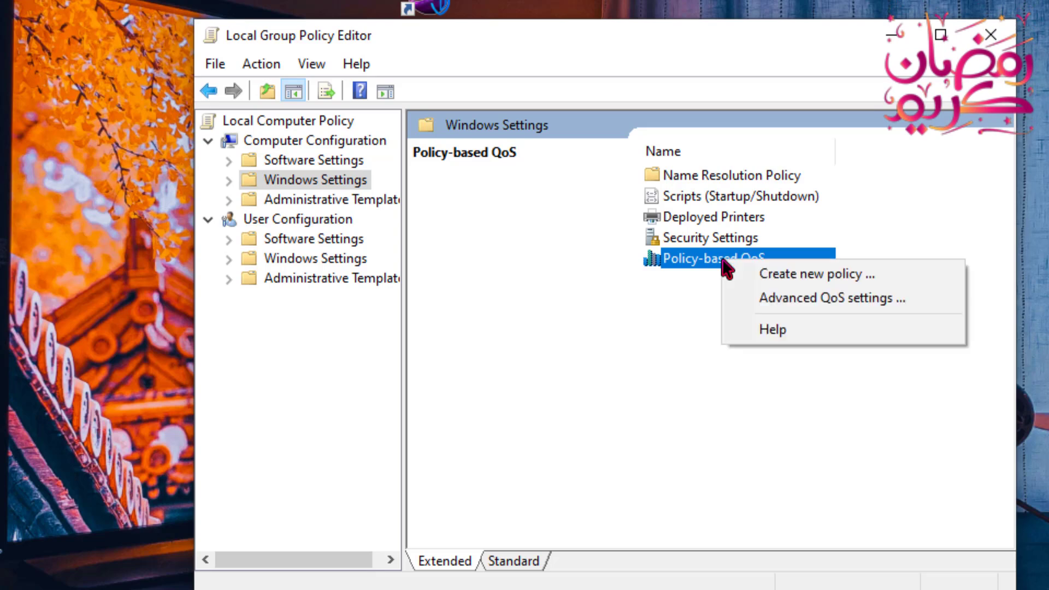
click(806, 282)
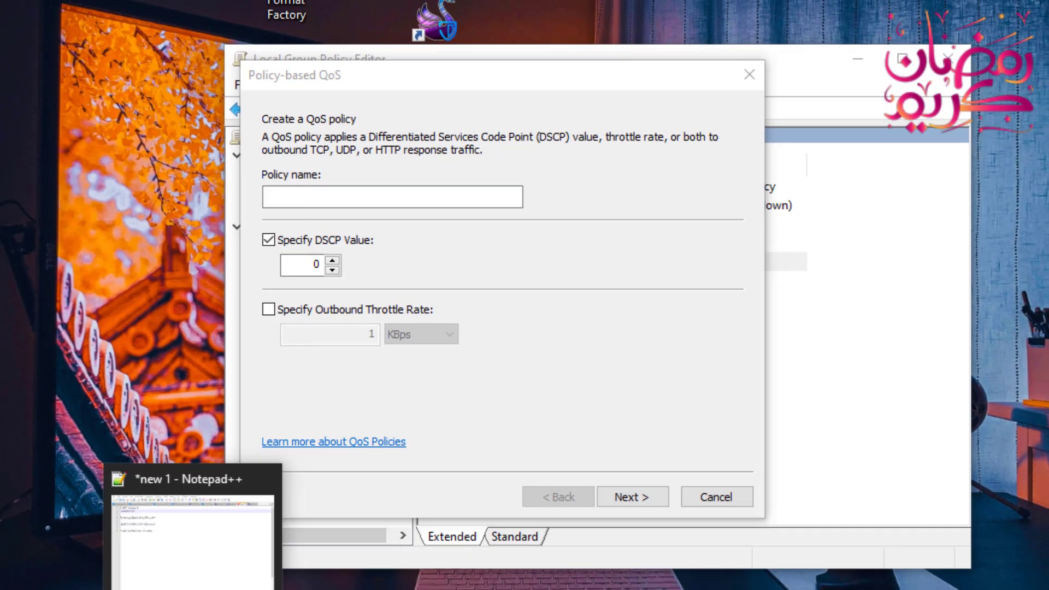
Name the QoS policy "PUBG Mobile", using the text from the Notepad++ notes
click(185, 513)
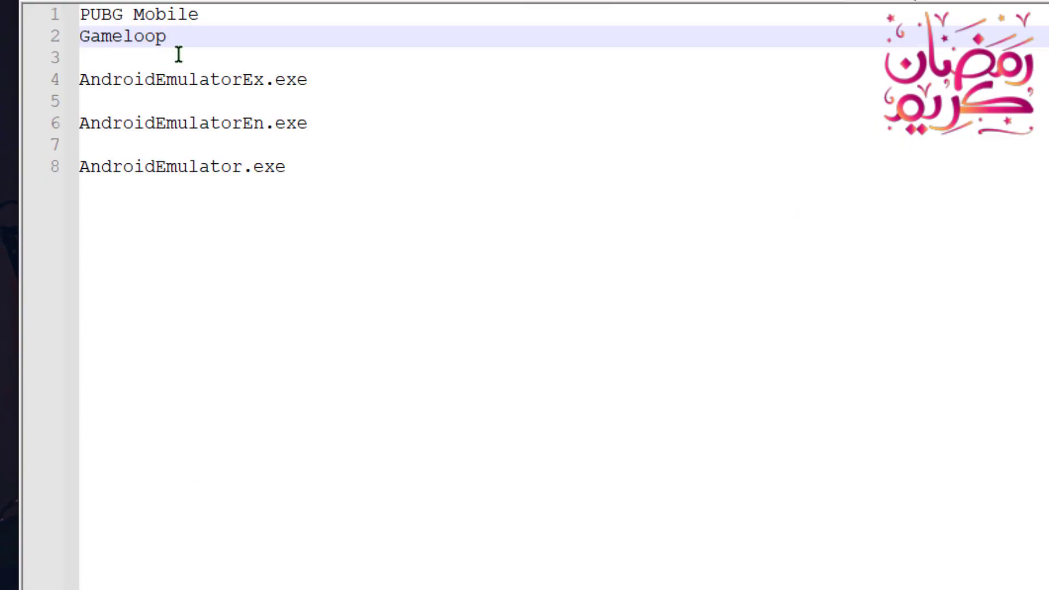
drag(206, 14, 66, 13)
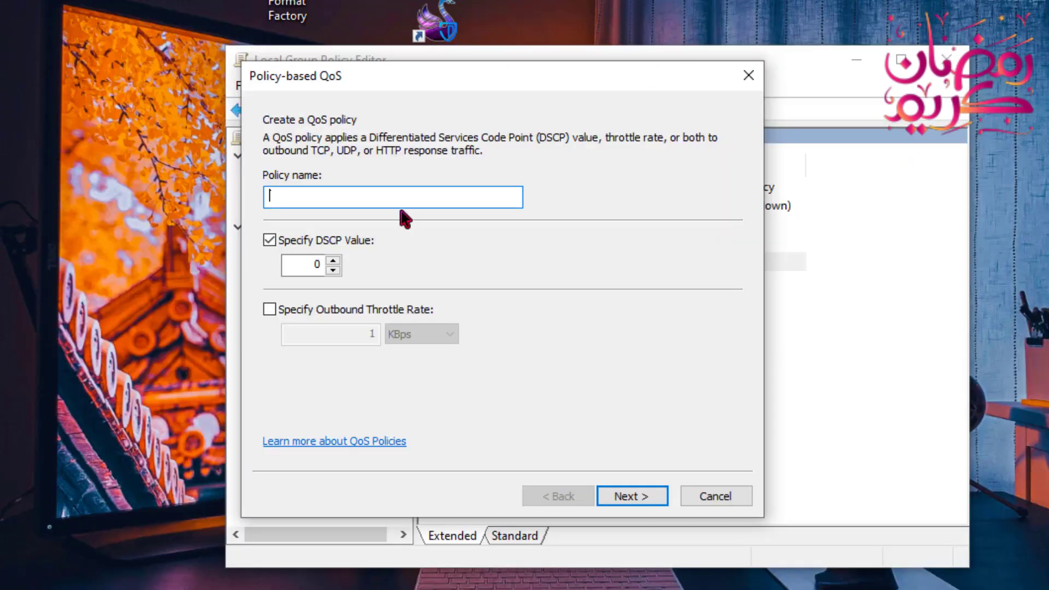
text(PUBG Mobile)
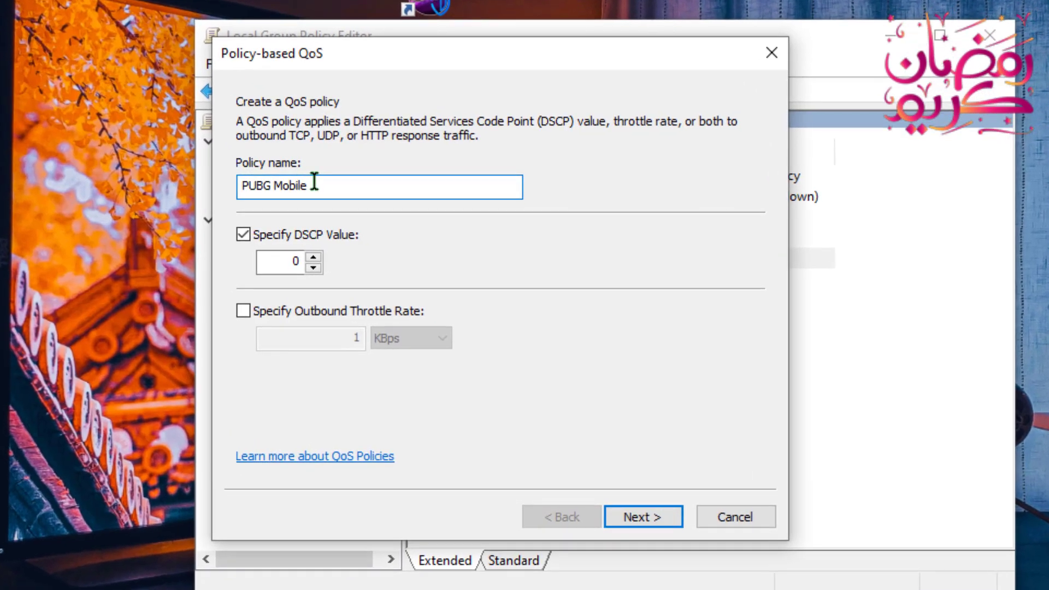
Set the policy's DSCP value to 46 and restrict the policy to applications with a specific executable name
click(299, 262)
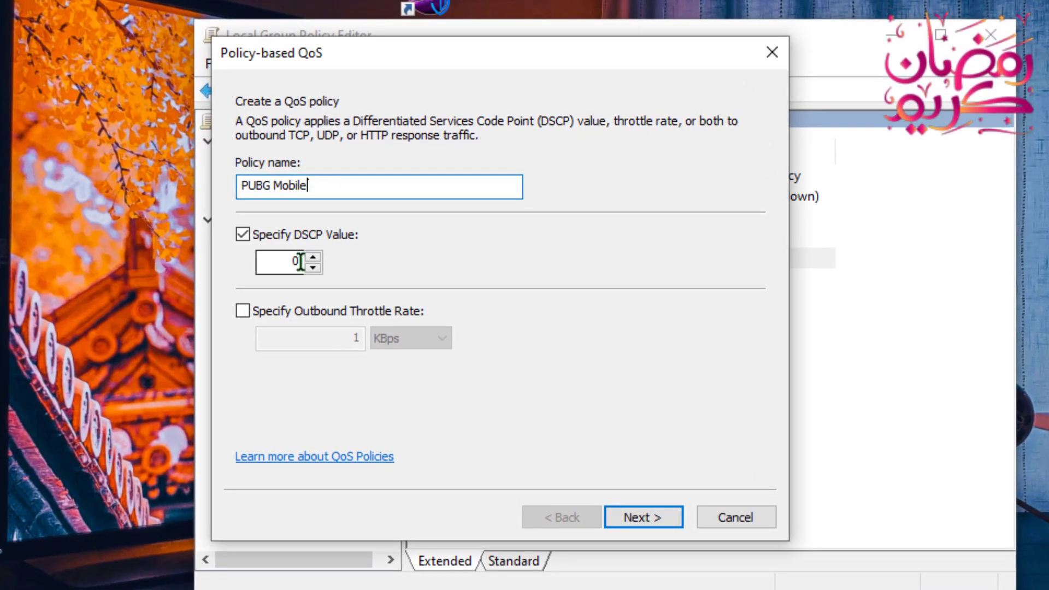
drag(300, 262, 286, 262)
text(46)
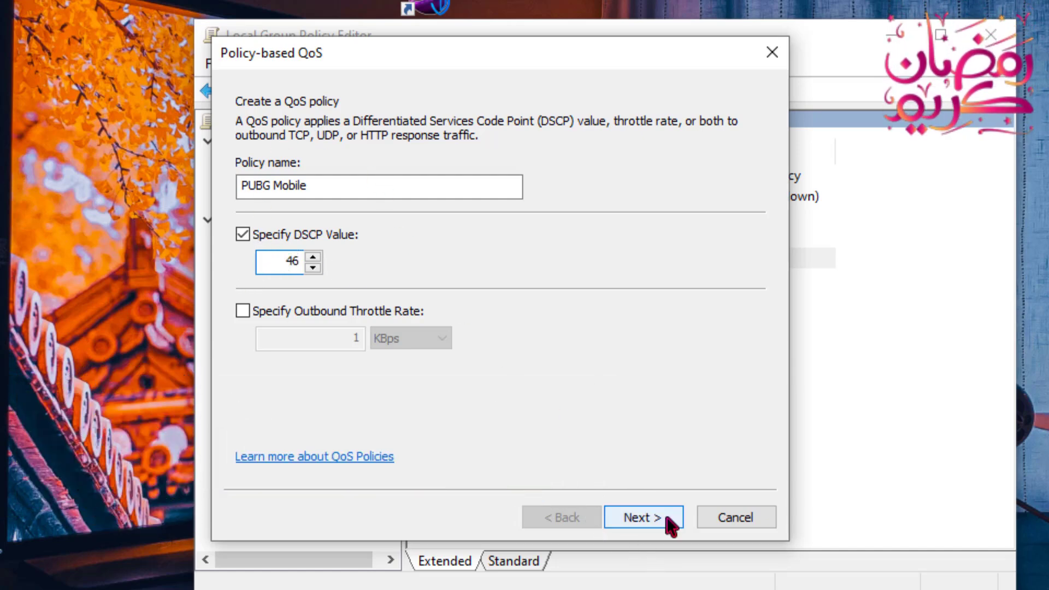
click(669, 523)
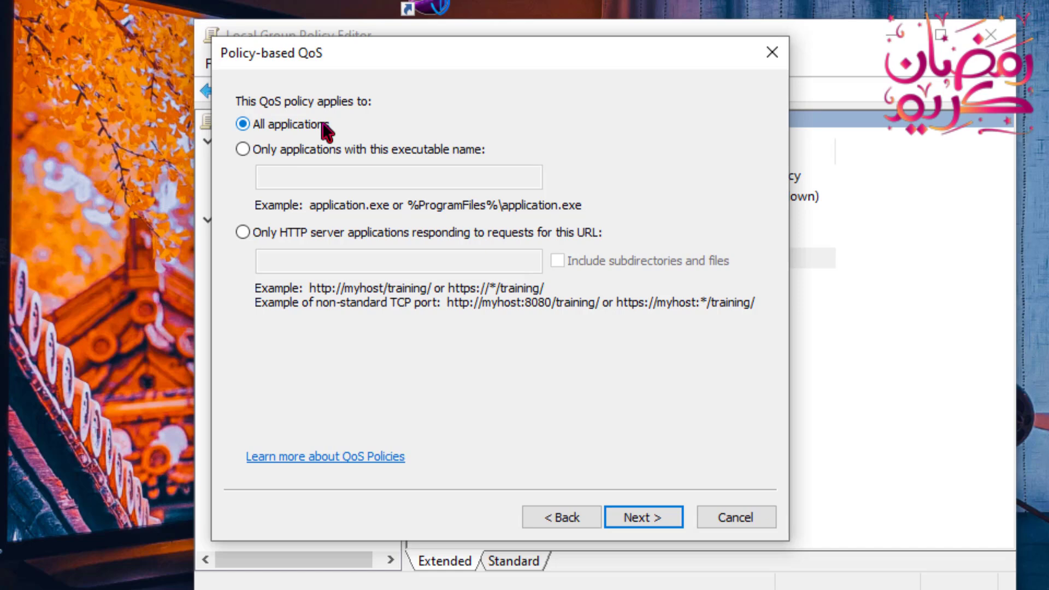
click(268, 156)
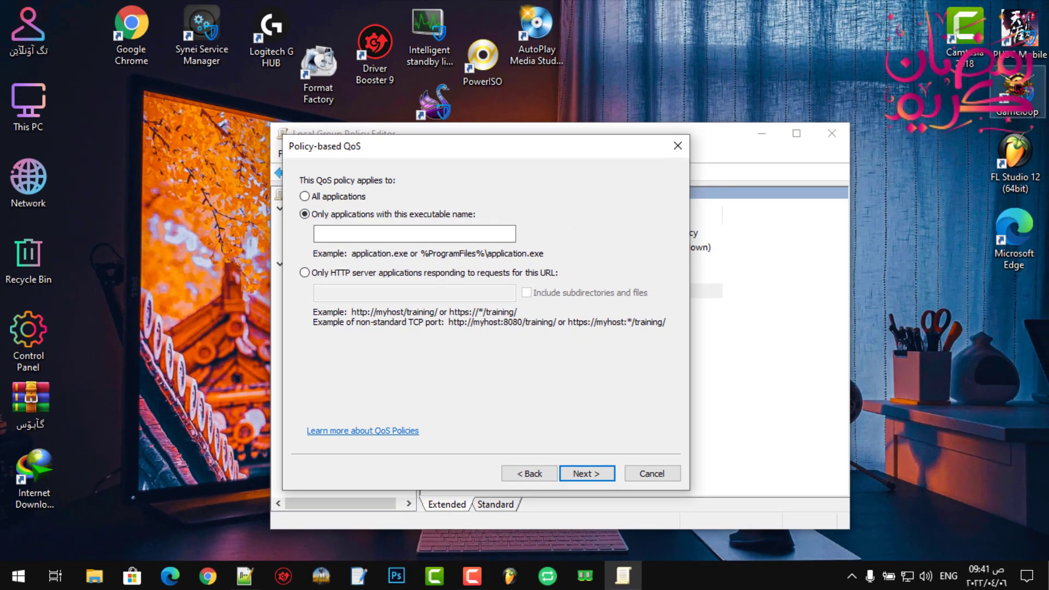
Try to open the file location of the PUBG Mobile desktop shortcut
click(977, 63)
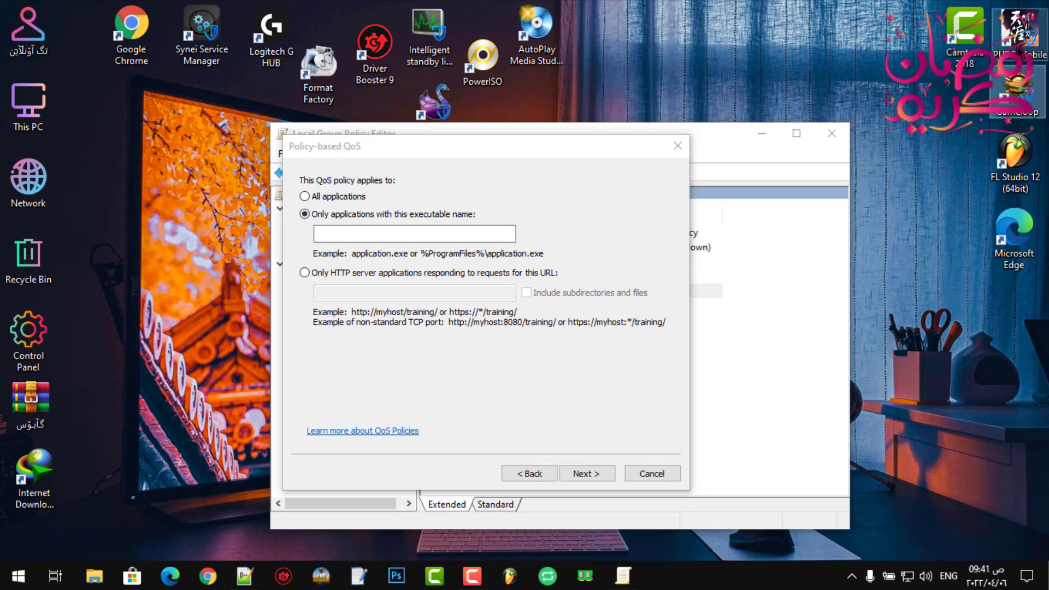
click(1017, 32)
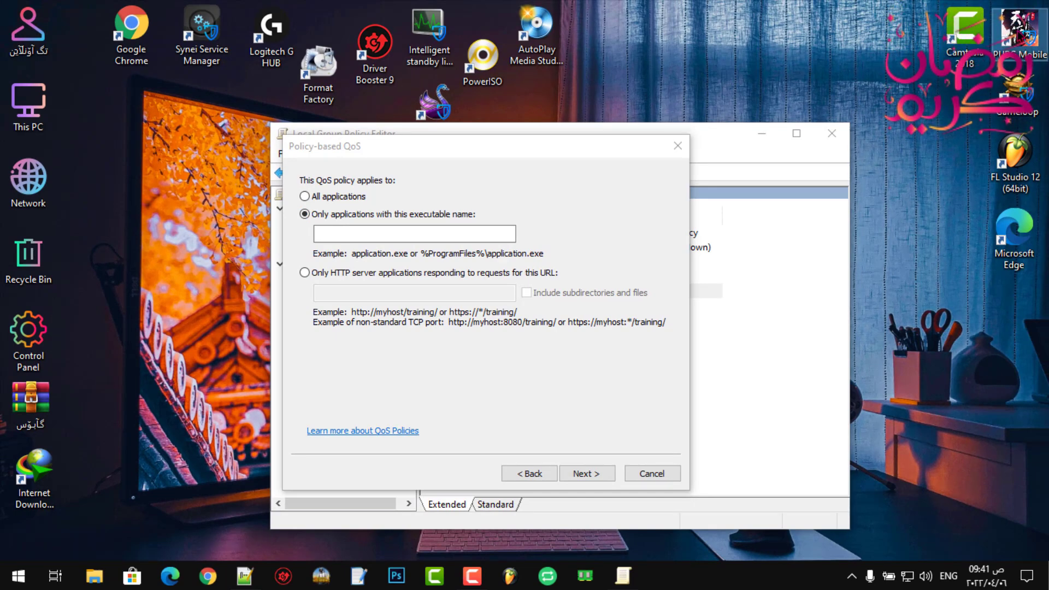
right_click(1017, 33)
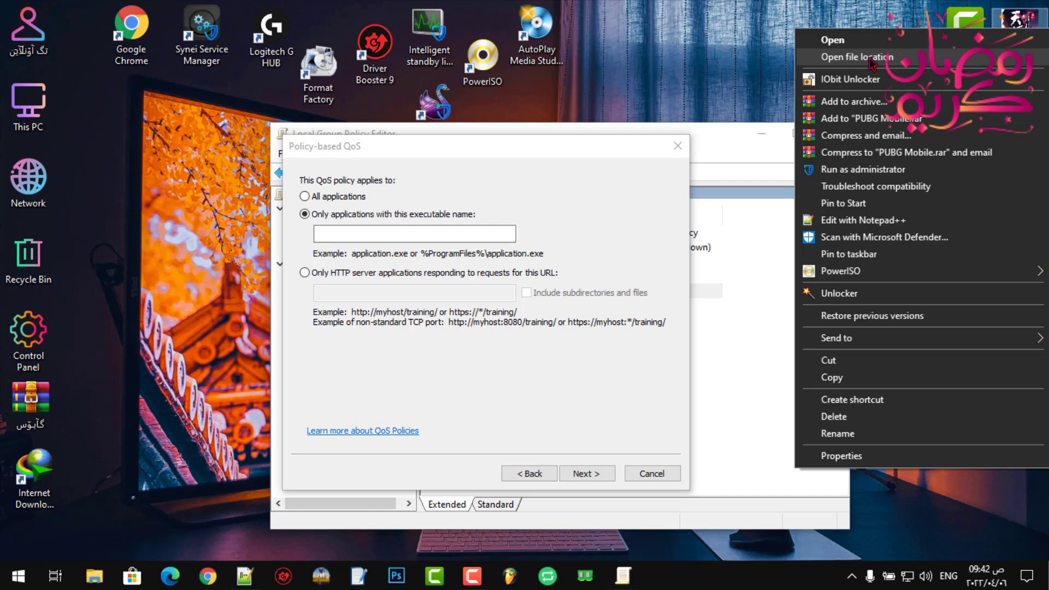
click(929, 150)
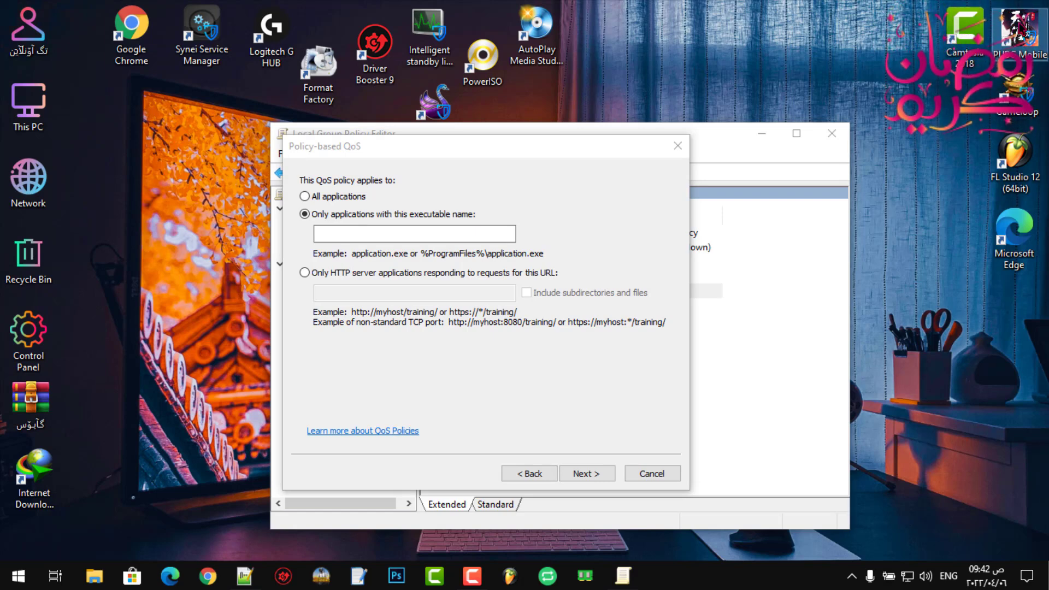
right_click(1017, 27)
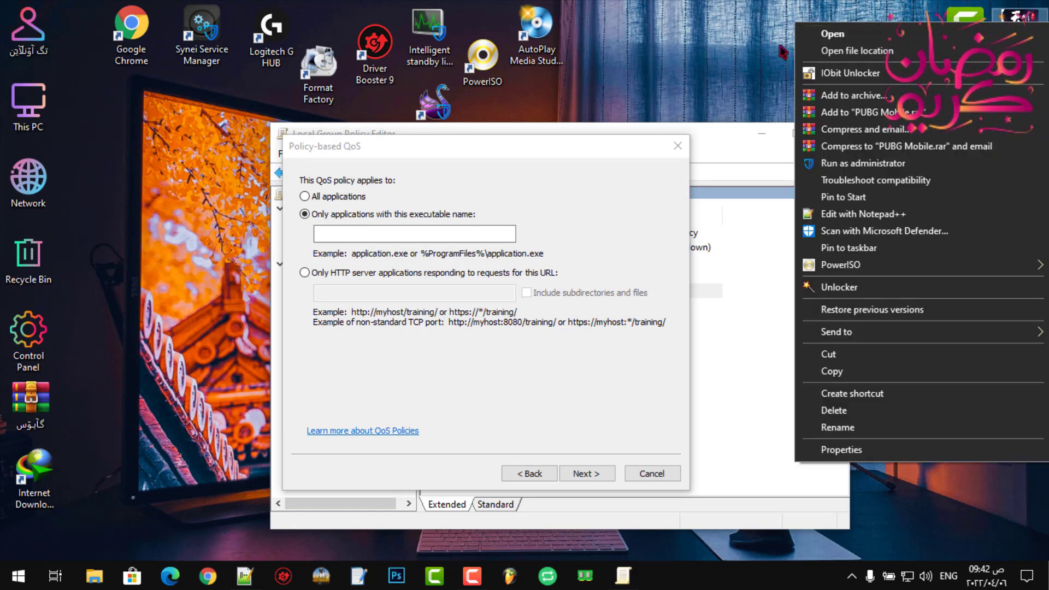
click(874, 50)
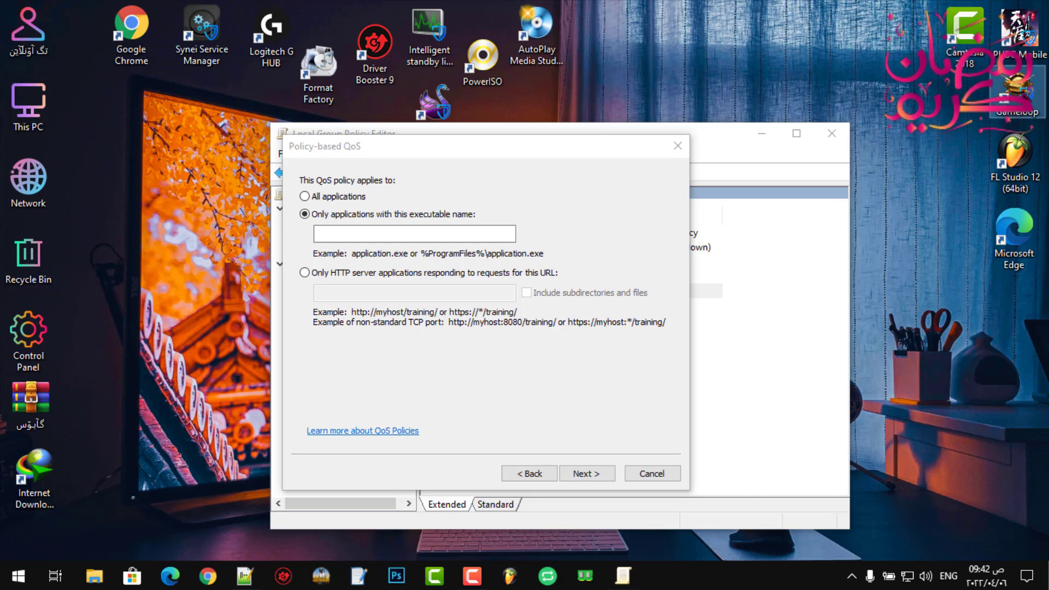
Open the Gameloop desktop shortcut's file location and go to the txgameassistant\ui folder
right_click(1016, 91)
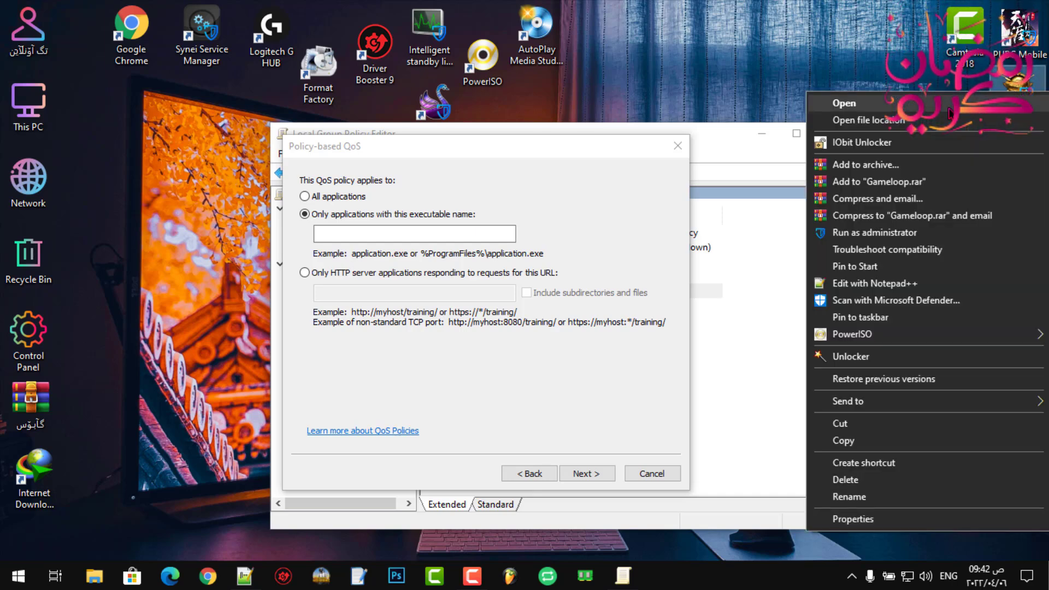
click(865, 117)
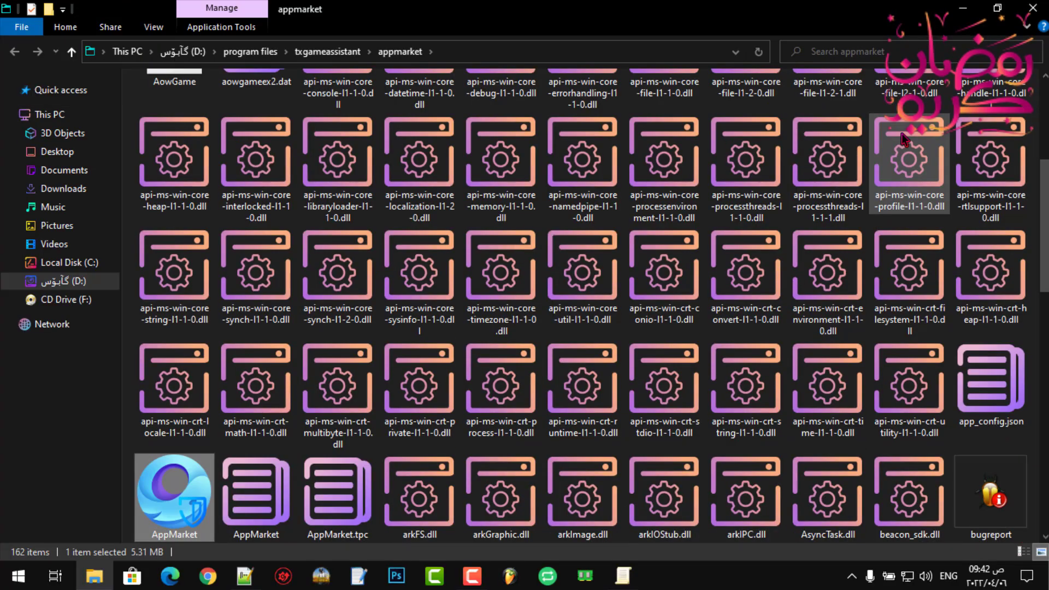
click(328, 52)
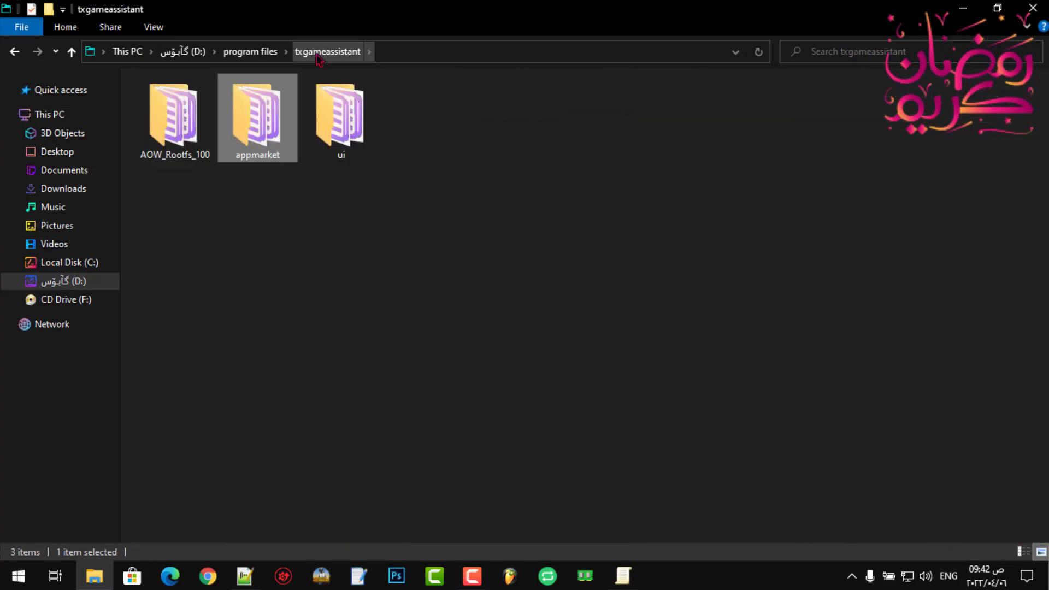
double_click(356, 137)
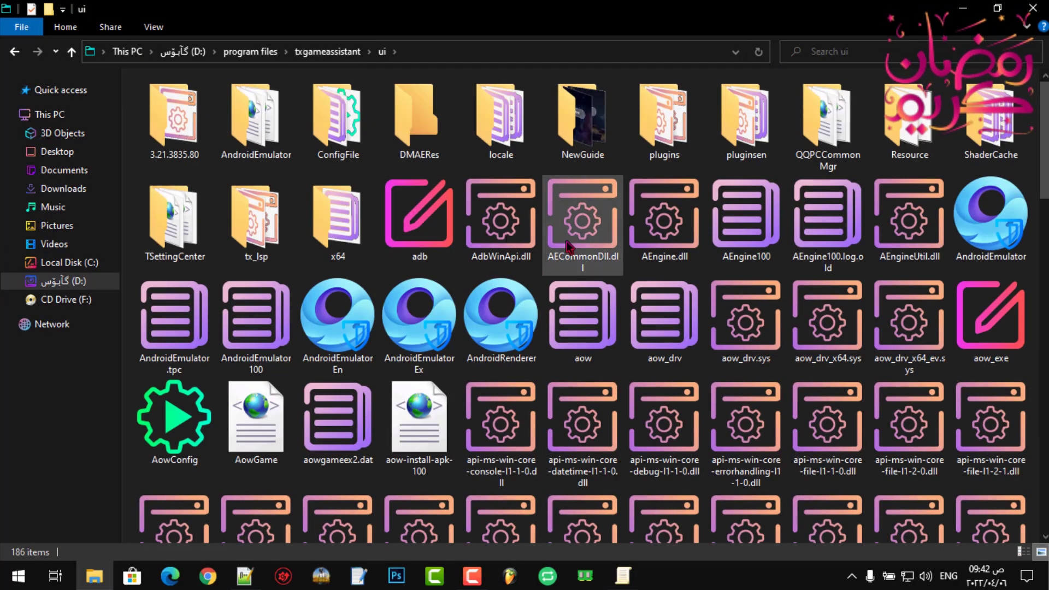
Check the AndroidEmulatorEn, AndroidEmulatorEx and AndroidEmulator executables in the ui folder
click(317, 322)
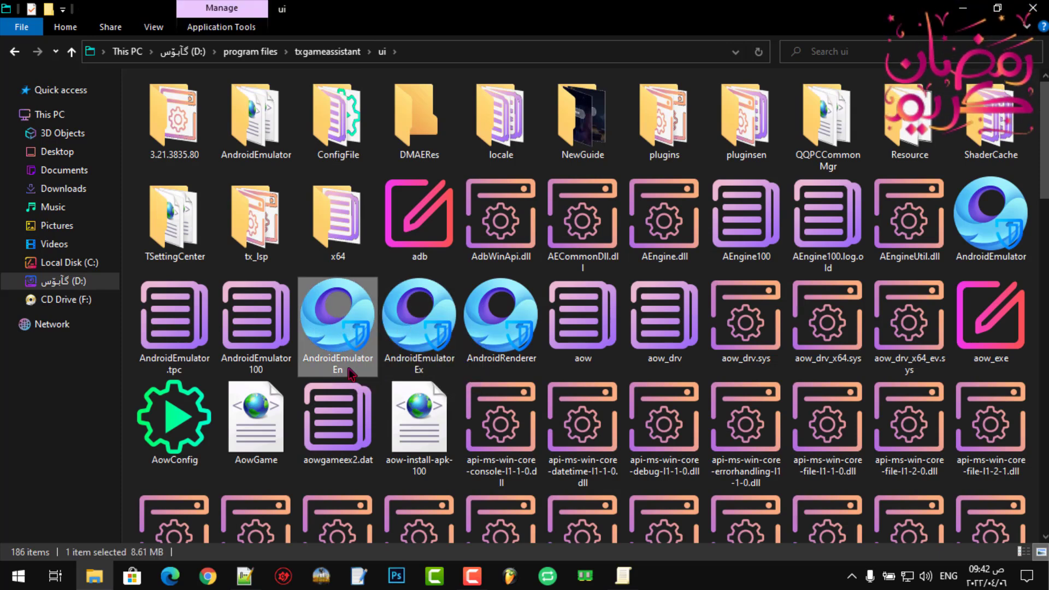
click(405, 335)
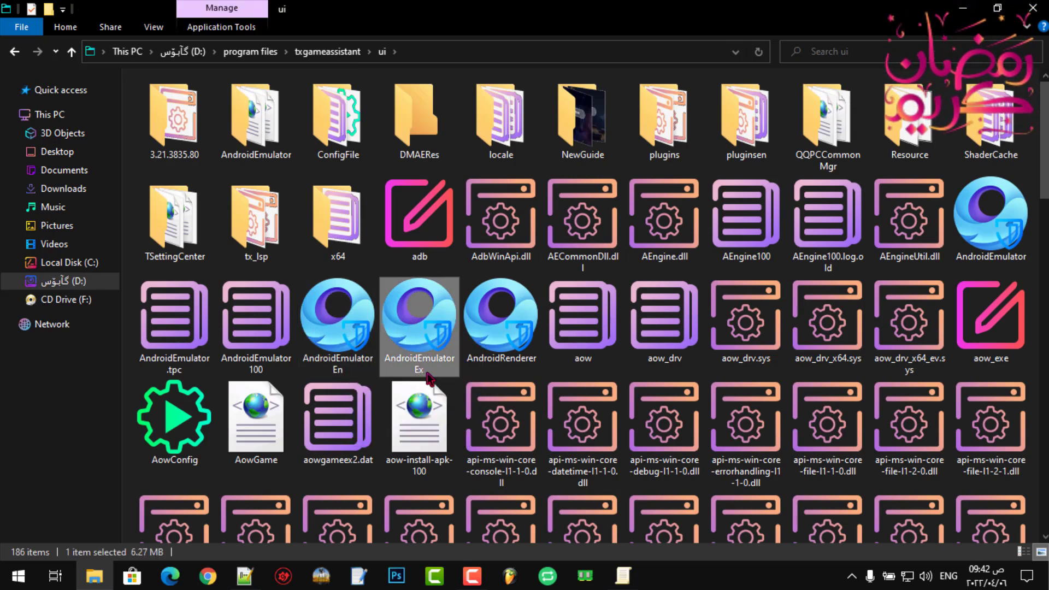
click(1006, 235)
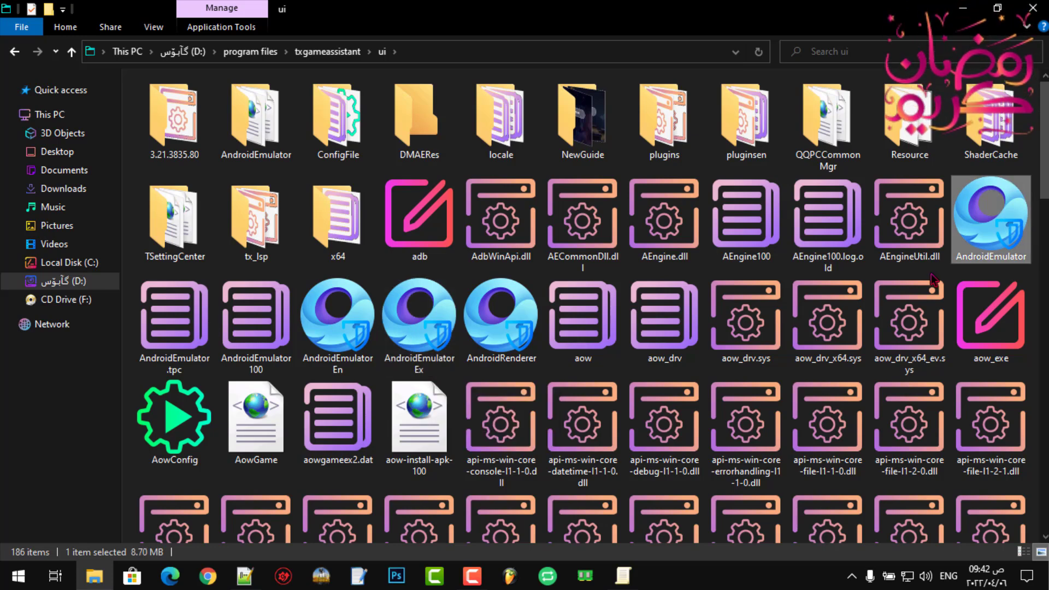
click(420, 322)
click(338, 322)
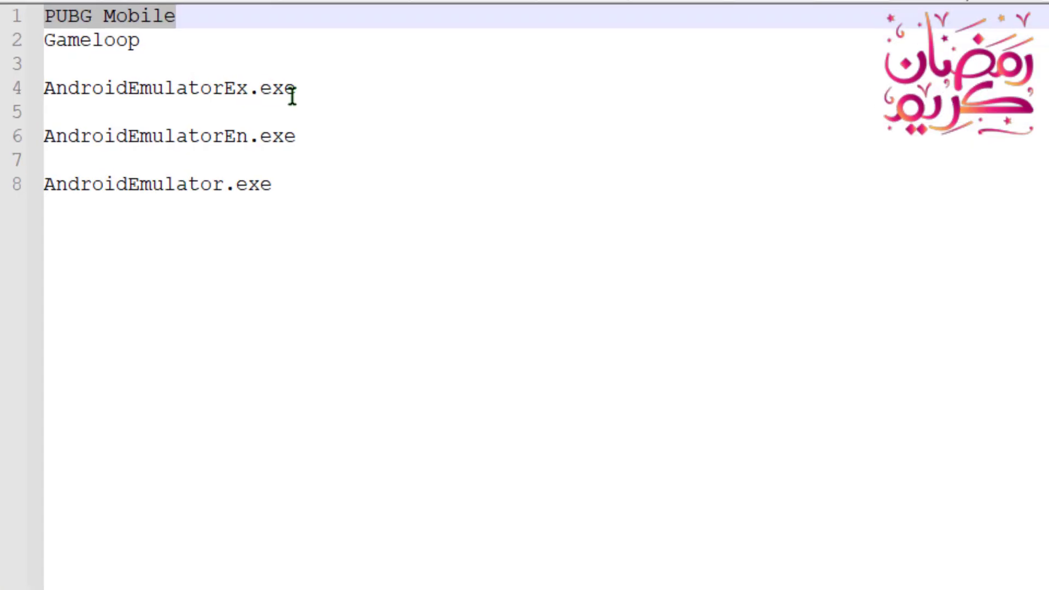
Copy AndroidEmulatorEx.exe from the Notepad++ notes as the policy's executable name and continue to the IP address settings
click(348, 79)
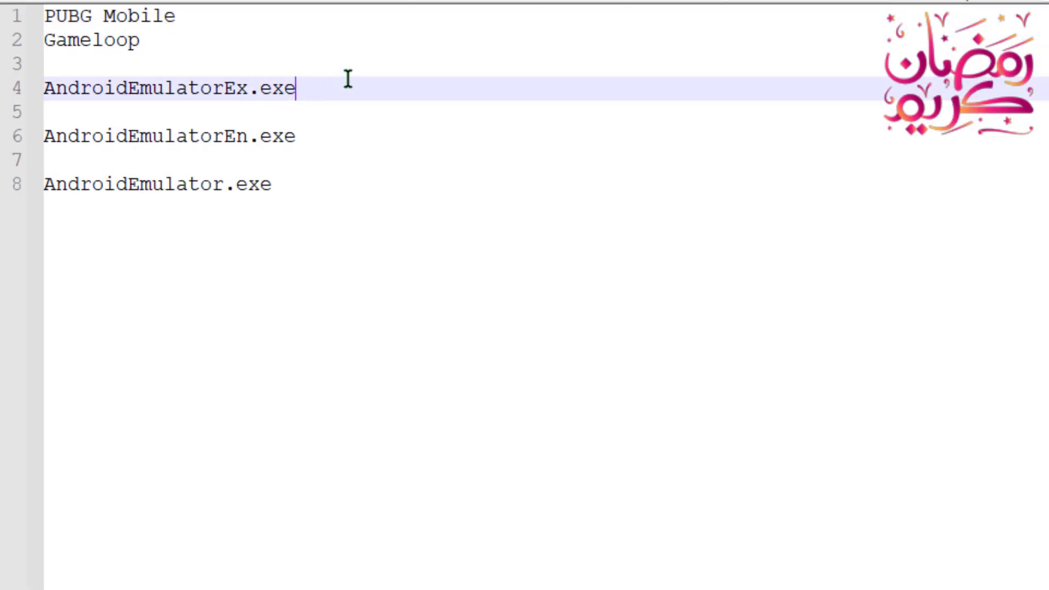
drag(227, 85, 49, 89)
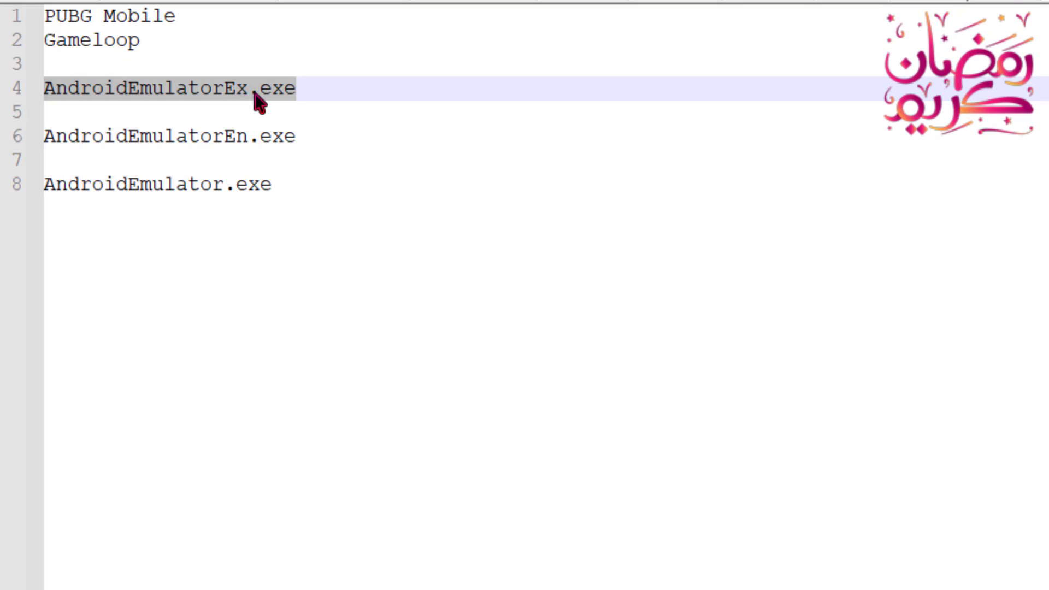
right_click(279, 92)
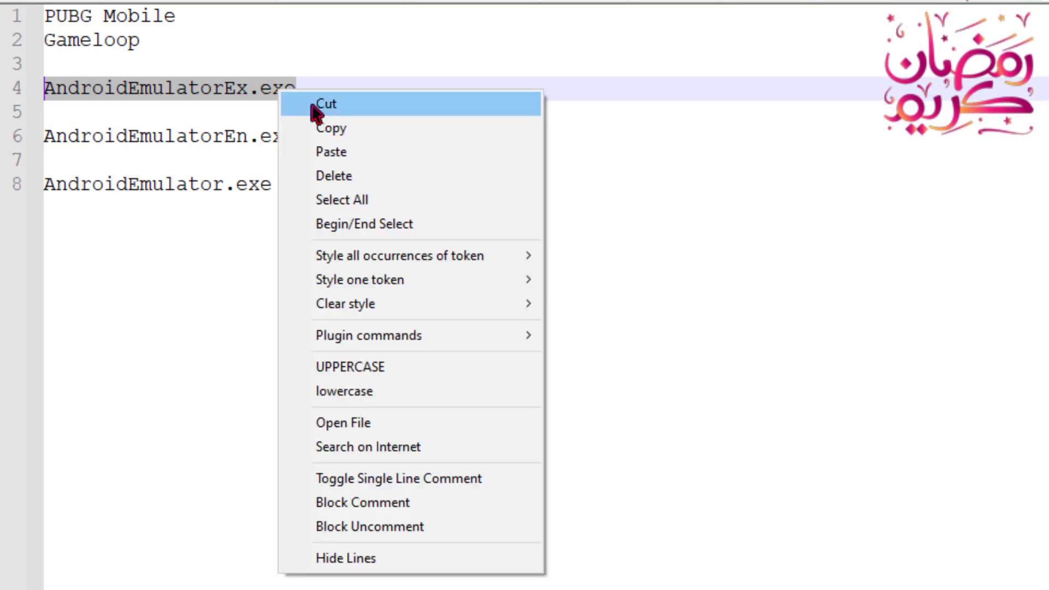
click(332, 130)
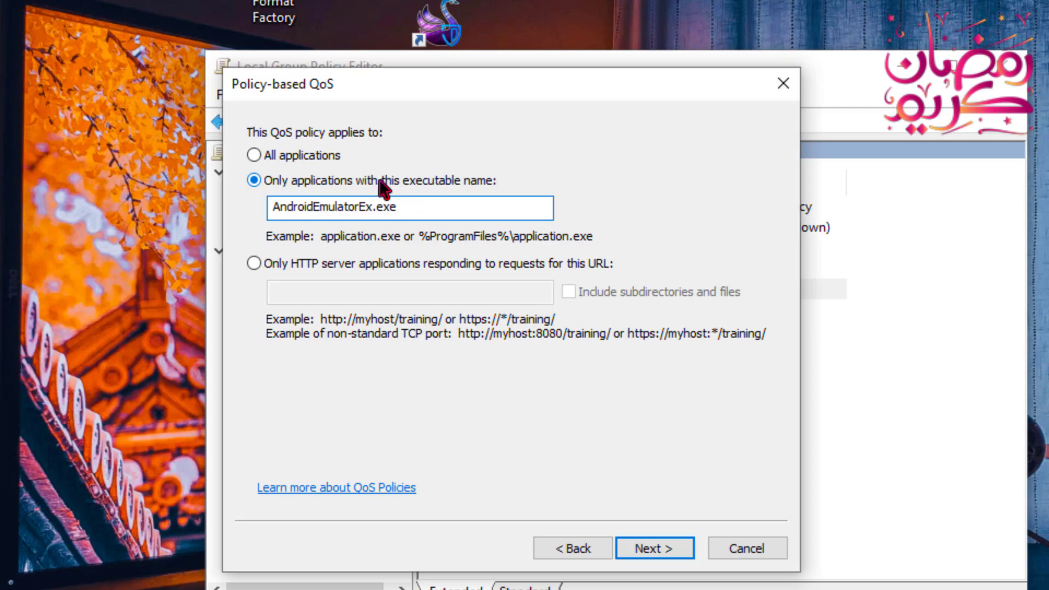
click(164, 568)
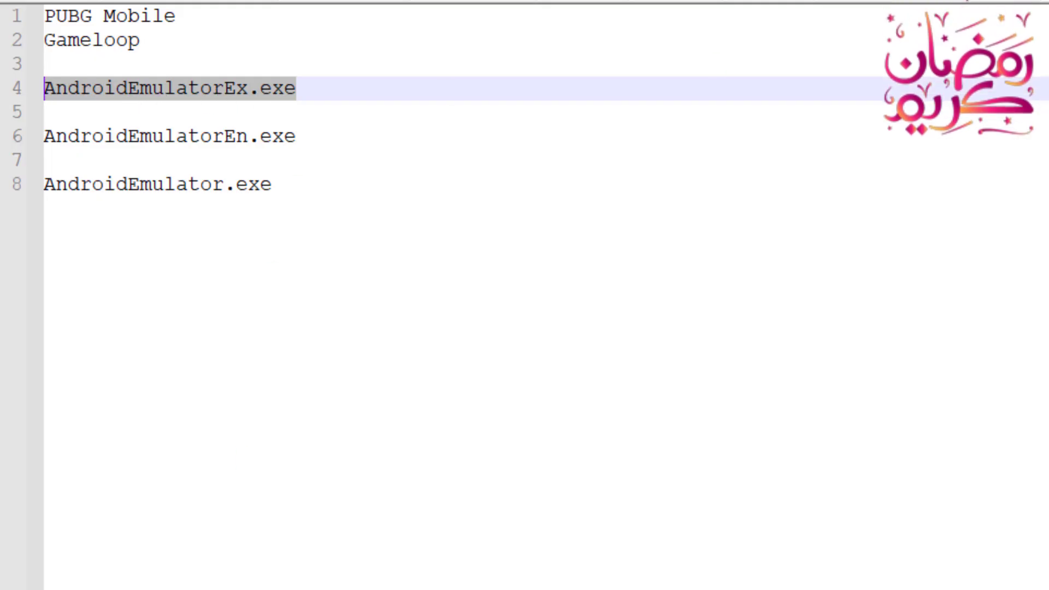
key(ctrl+c)
key(alt+Tab)
key(ctrl+v)
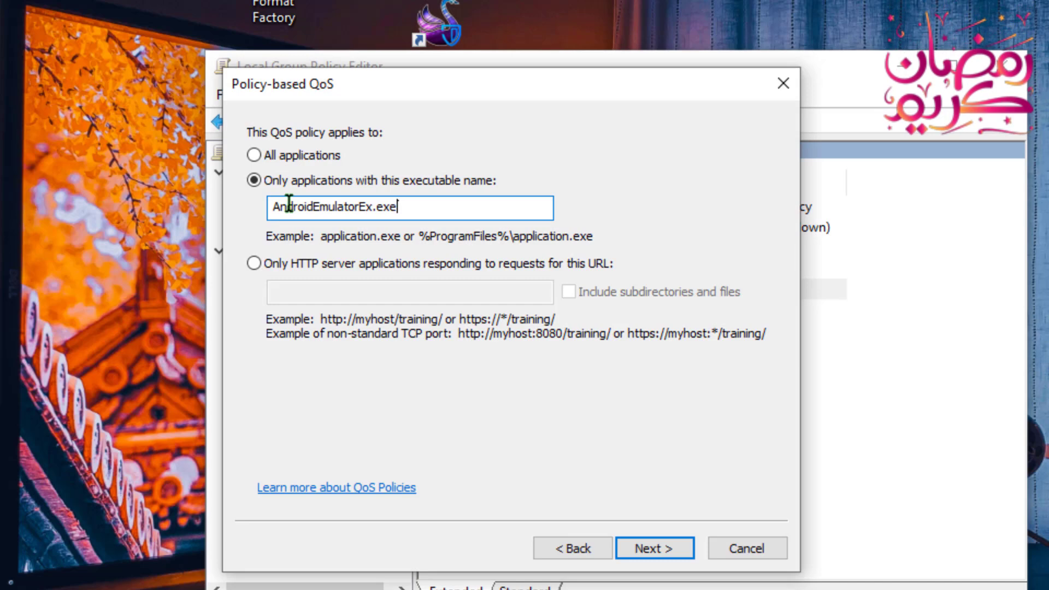
click(654, 549)
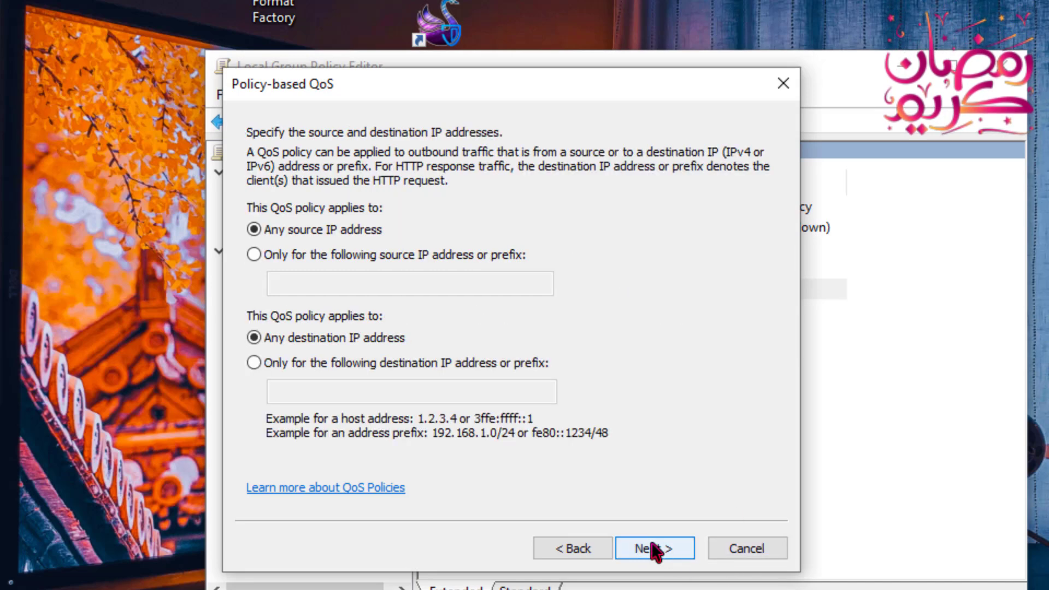
Keep any source and destination IP address, set the protocol to TCP and UDP, and finish the PUBG Mobile policy
click(661, 550)
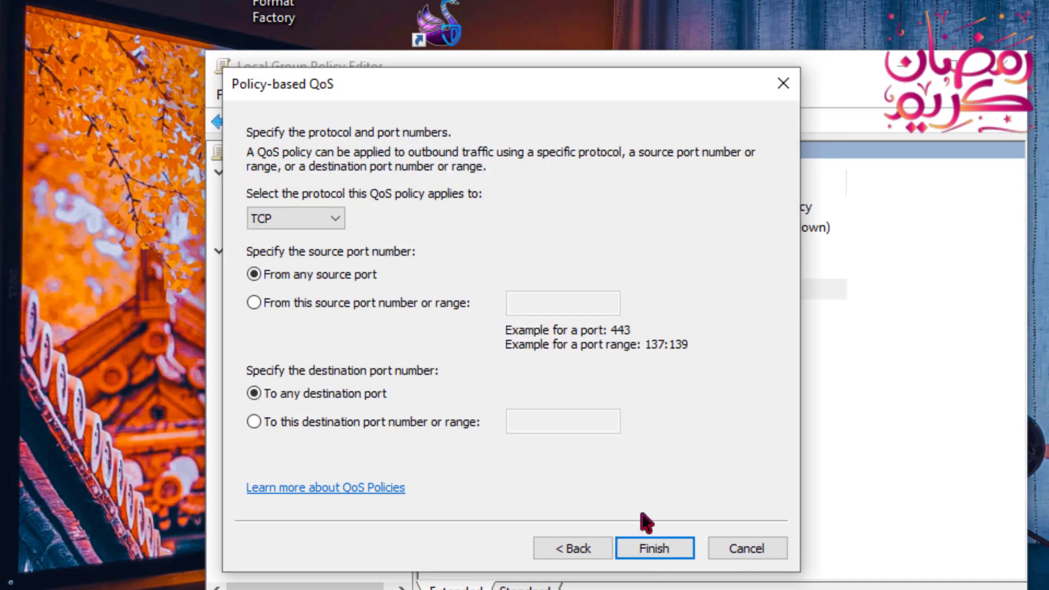
click(284, 219)
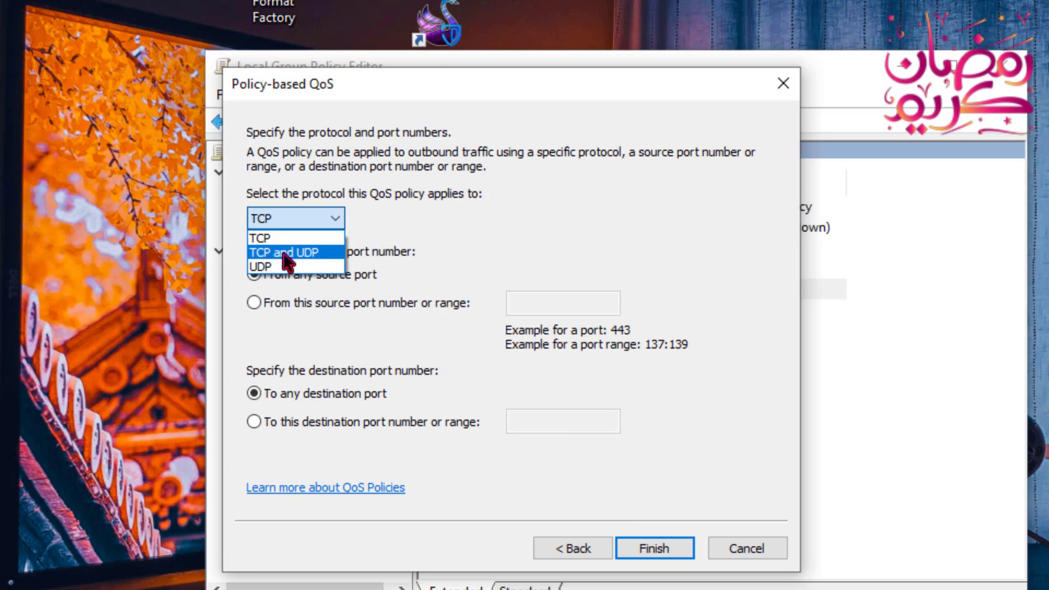
click(294, 253)
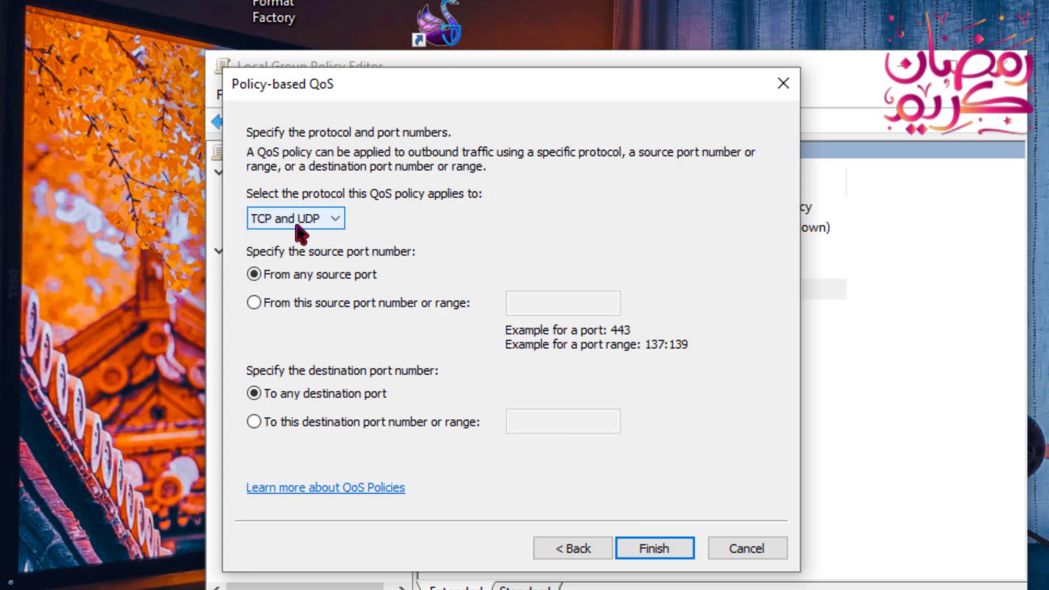
click(658, 552)
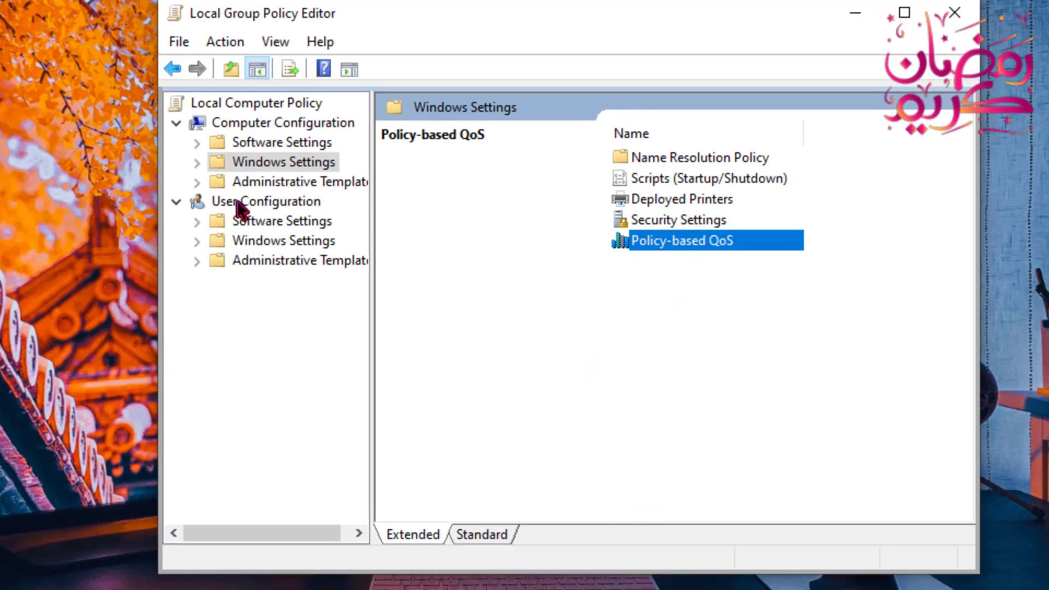
Expand Windows Settings under Computer Configuration and start a new policy in Policy-based QoS
click(198, 163)
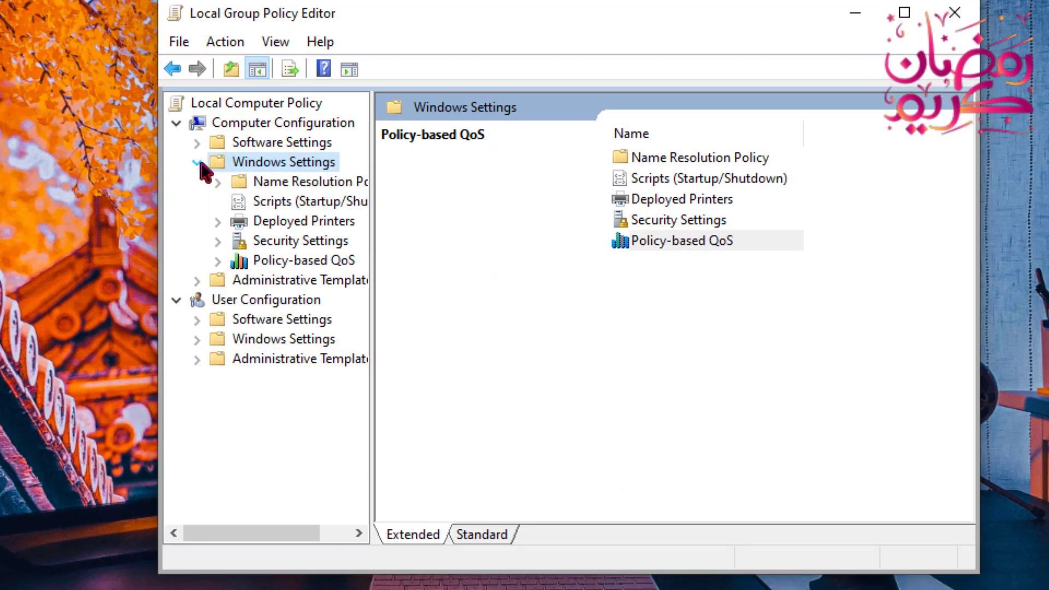
double_click(284, 263)
click(441, 136)
click(530, 182)
click(692, 137)
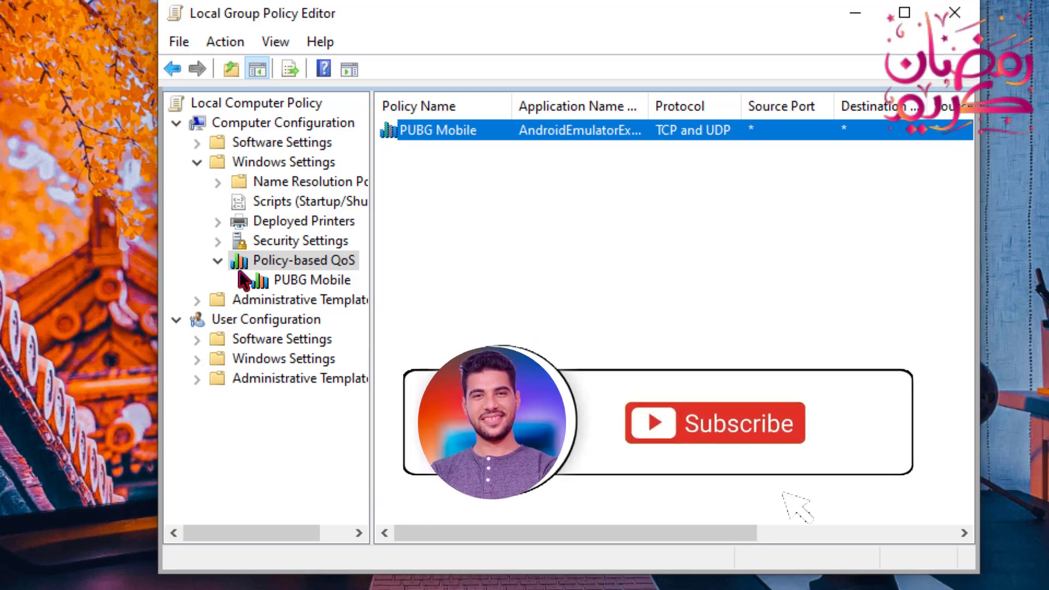
click(266, 263)
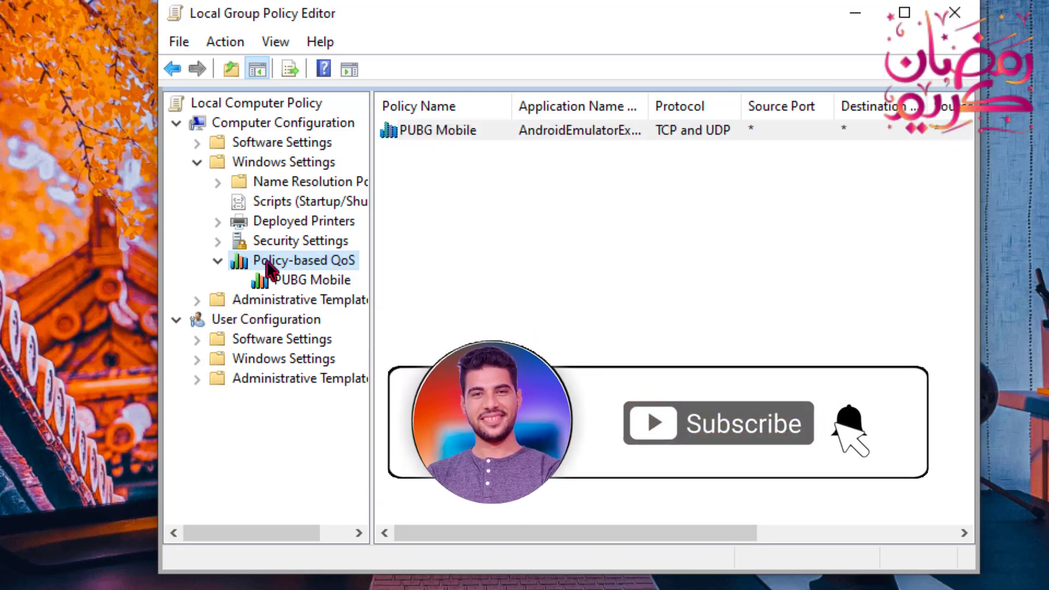
right_click(276, 266)
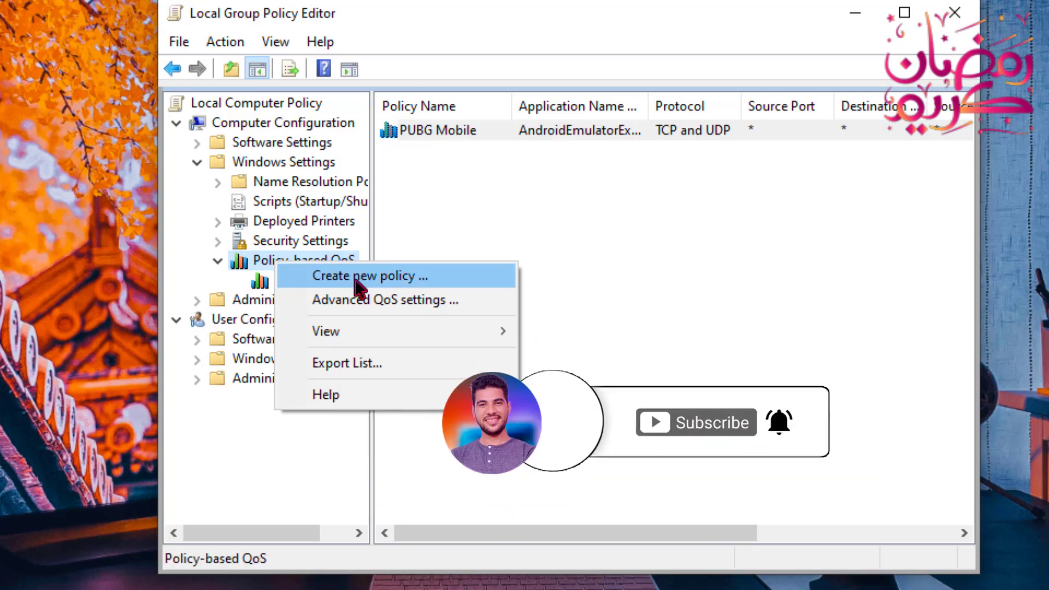
click(459, 283)
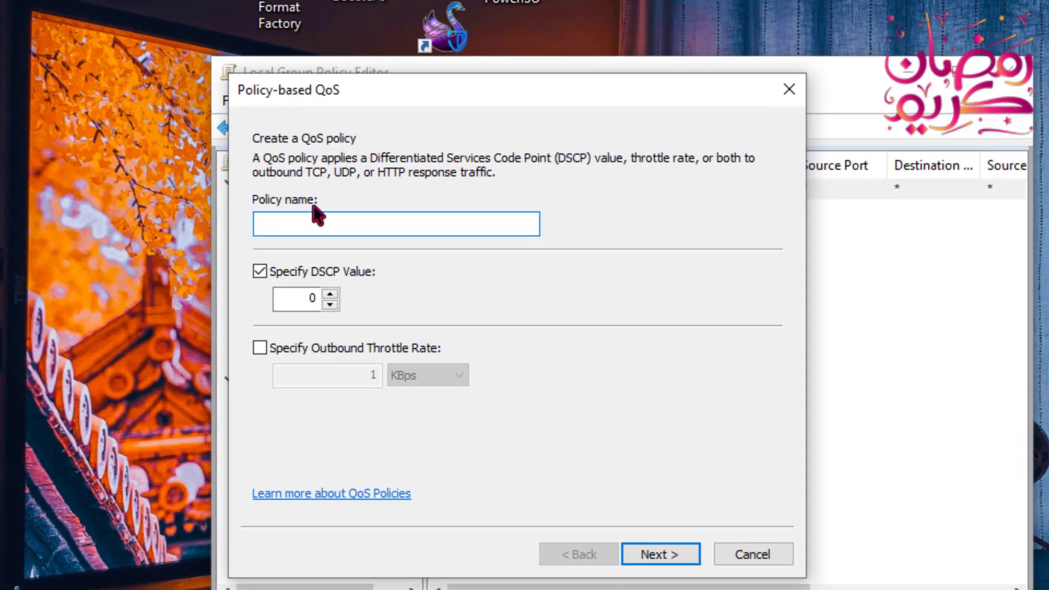
Name the policy Gameloop, copied from the Notepad++ notes, and set its DSCP value to 46
click(150, 524)
drag(155, 49, 55, 50)
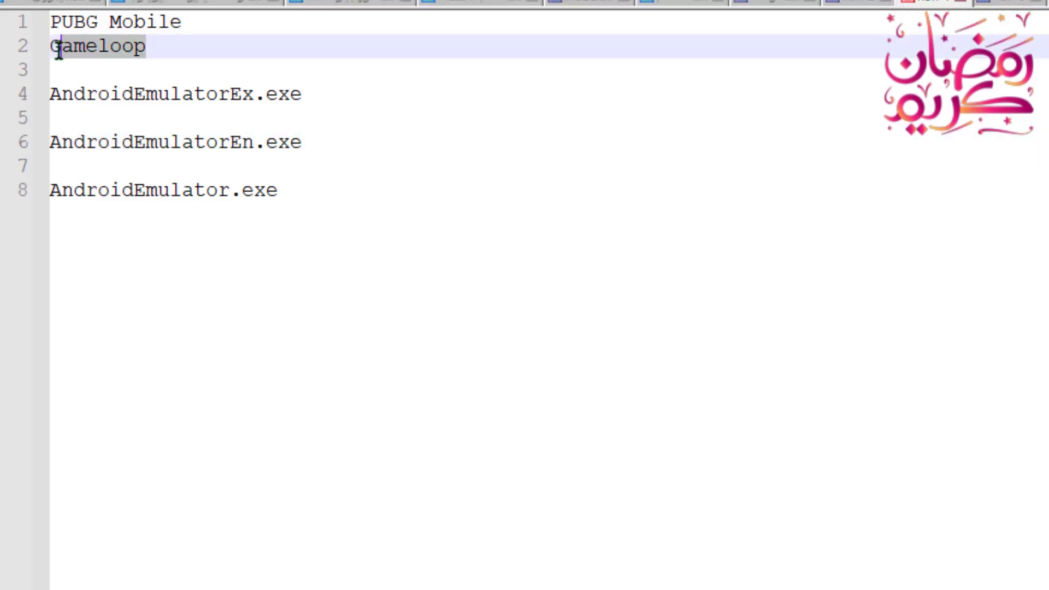
right_click(77, 46)
click(132, 83)
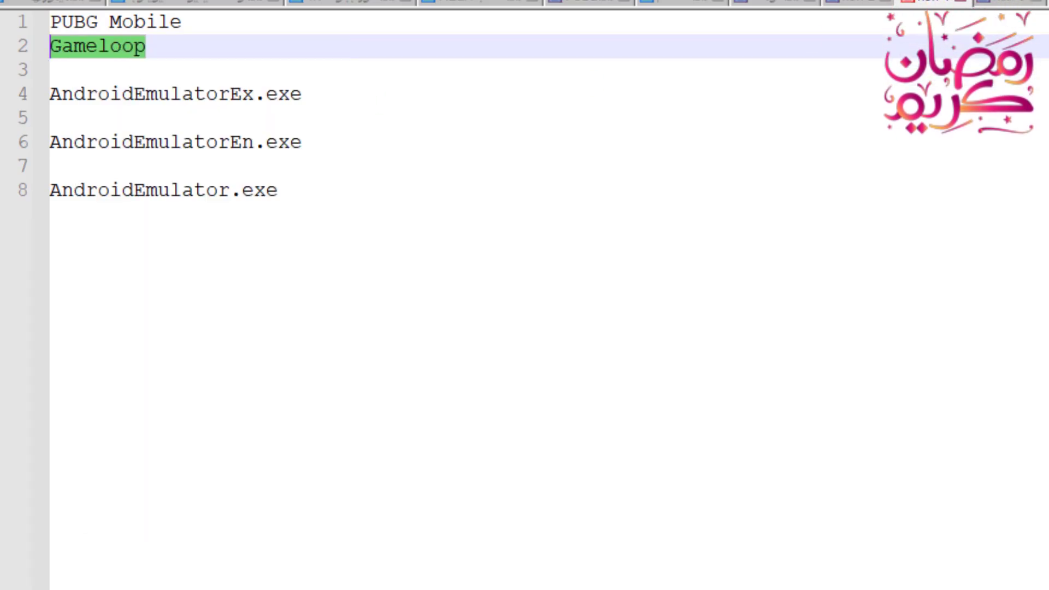
key(alt+Tab)
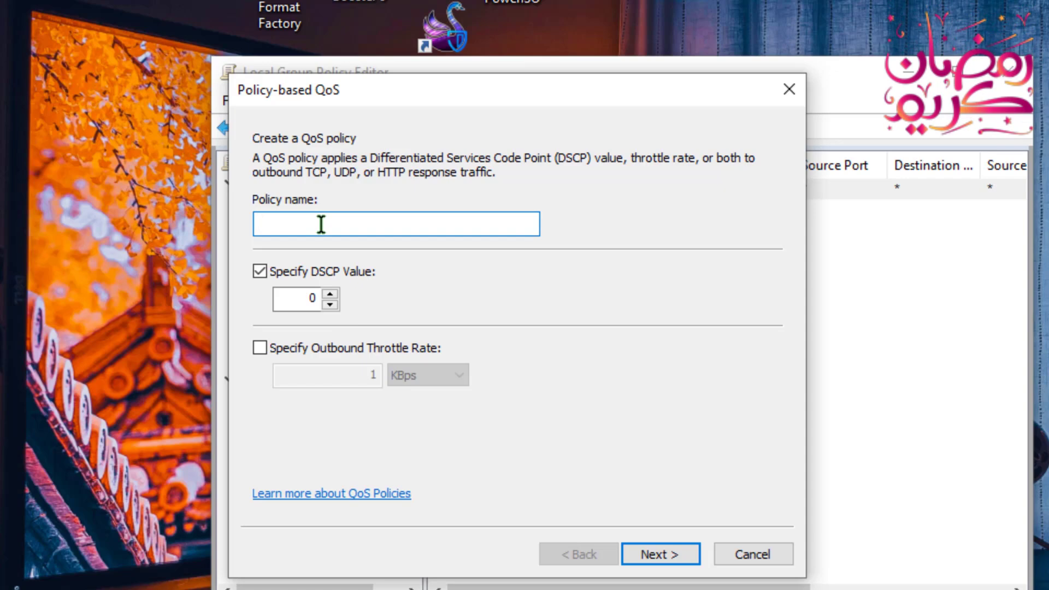
key(ctrl+v)
click(299, 299)
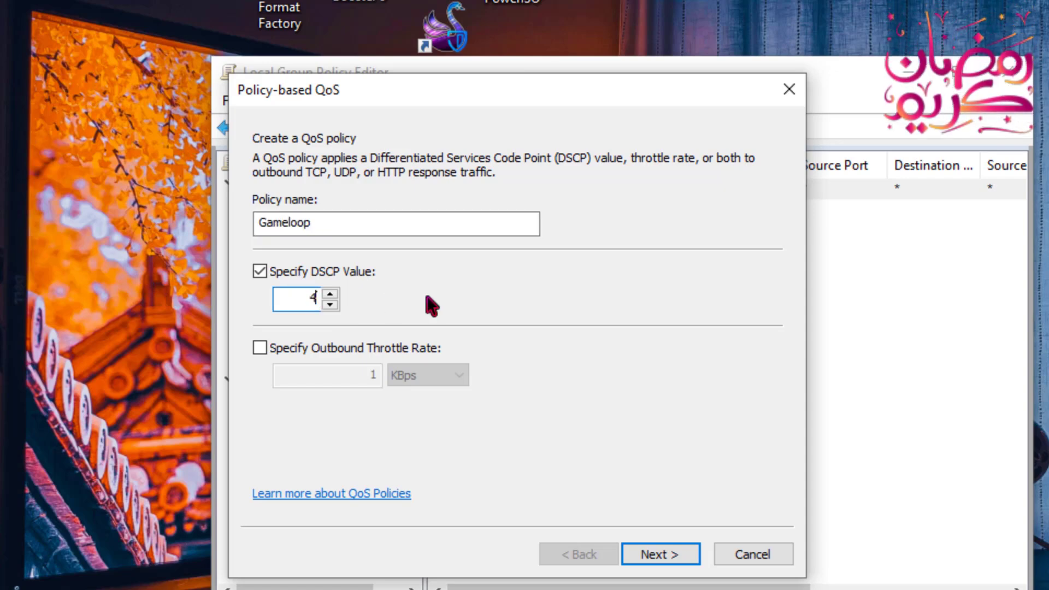
click(690, 564)
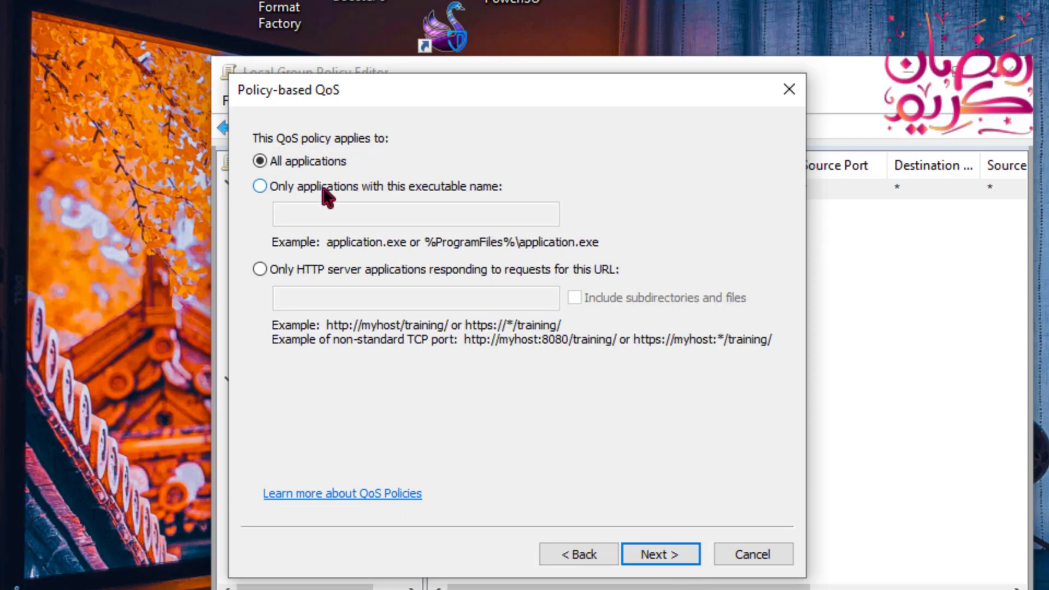
Limit the Gameloop policy to the executable AndroidEmulatorEn.exe, copied from the Notepad++ notes
click(288, 189)
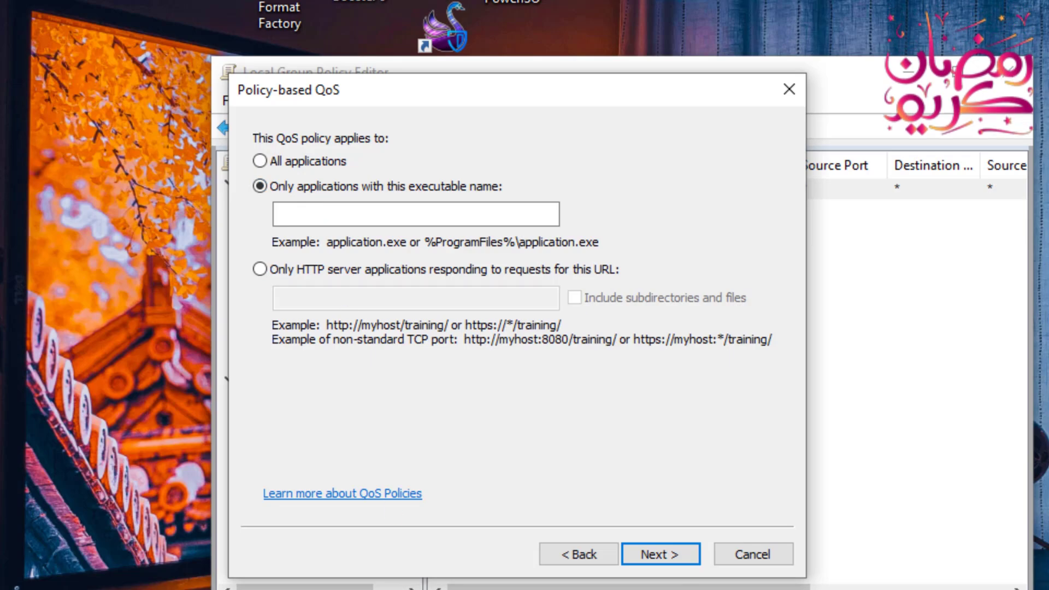
click(176, 568)
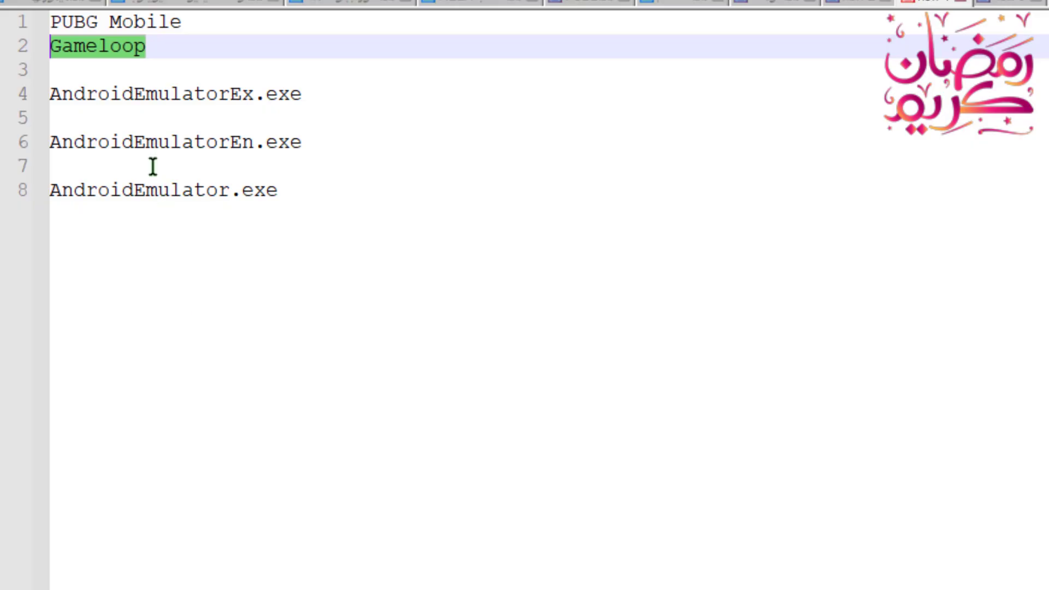
click(225, 94)
drag(304, 143, 52, 146)
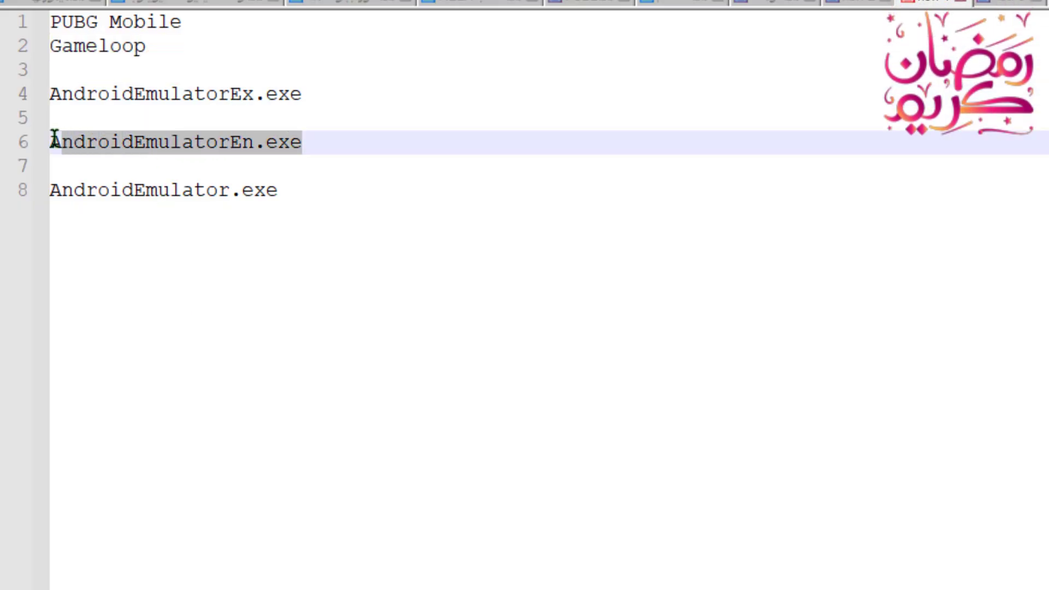
right_click(63, 143)
click(116, 178)
key(alt+Tab)
click(307, 215)
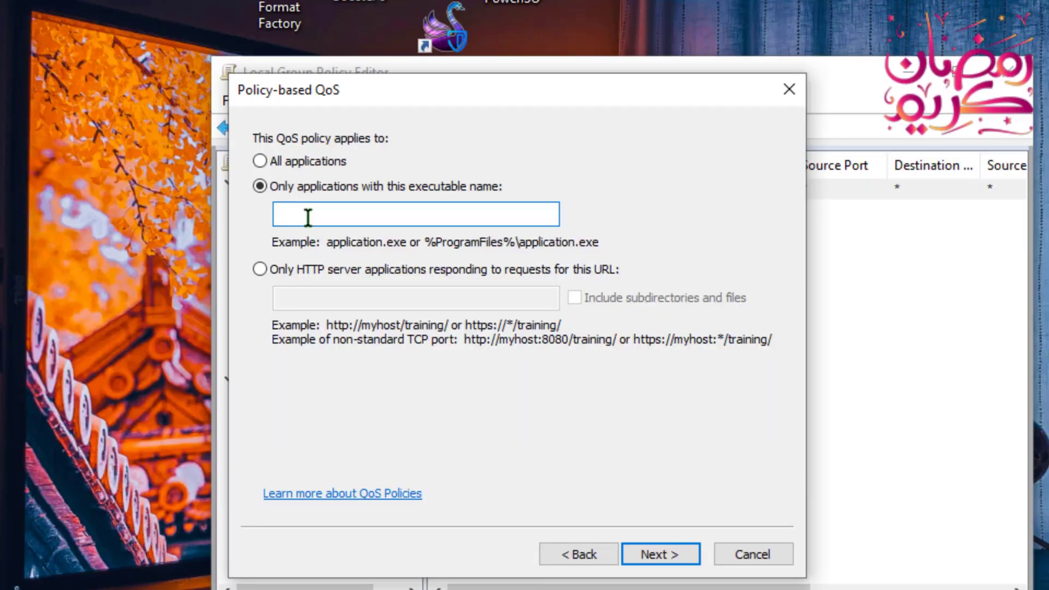
click(659, 554)
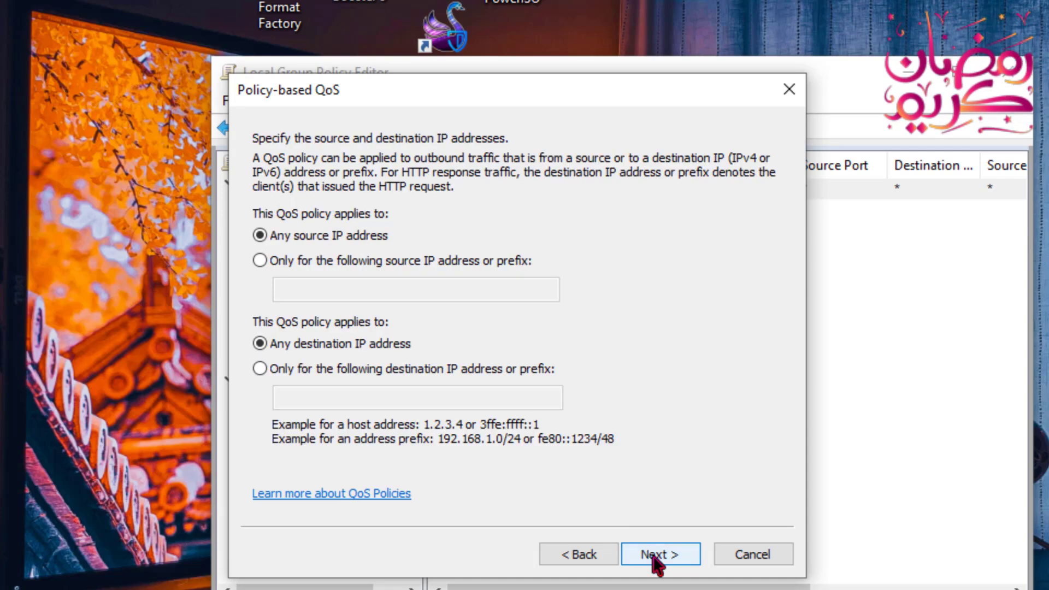
Keep any source and destination IP address for the Gameloop policy, apply it to TCP and UDP, and finish it
click(656, 556)
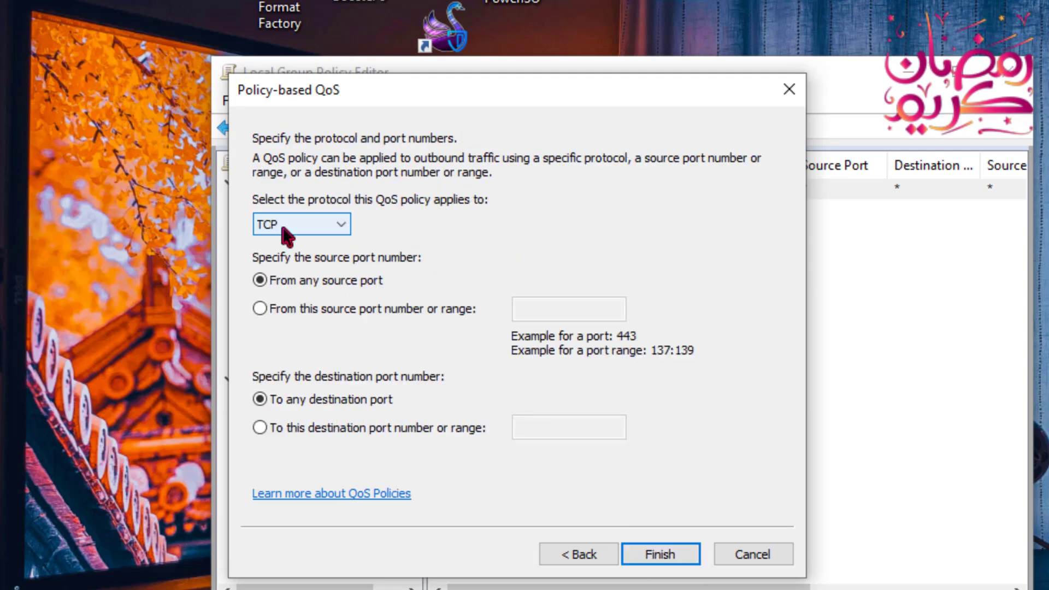
click(285, 236)
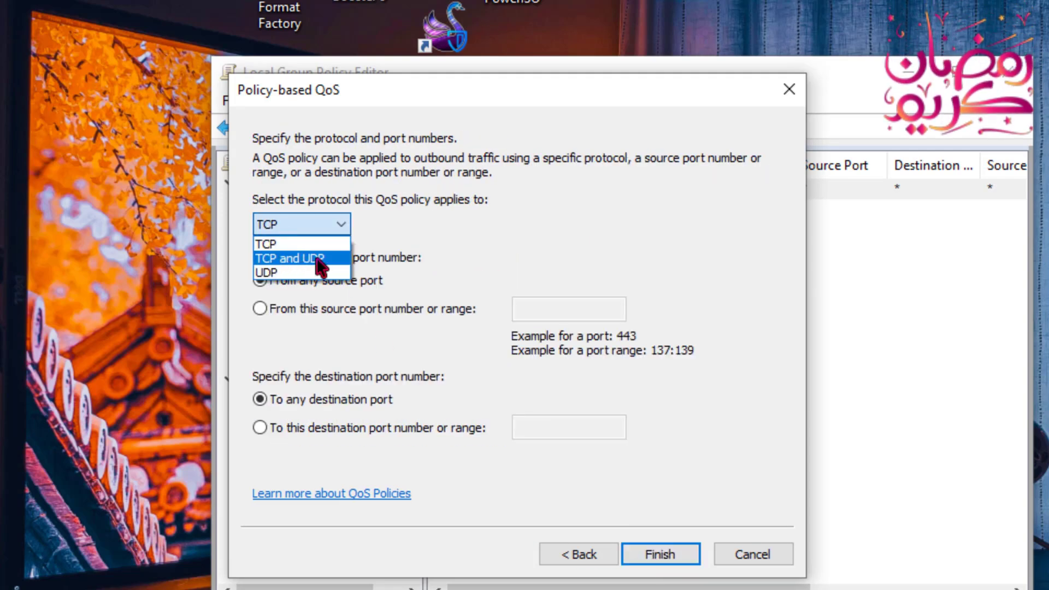
click(322, 259)
click(648, 554)
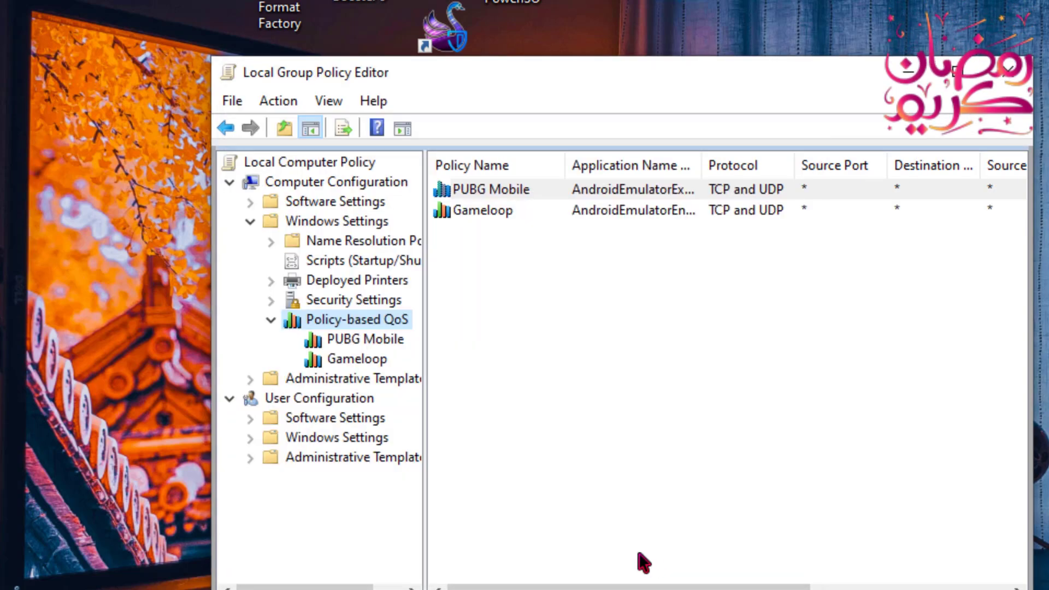
click(505, 212)
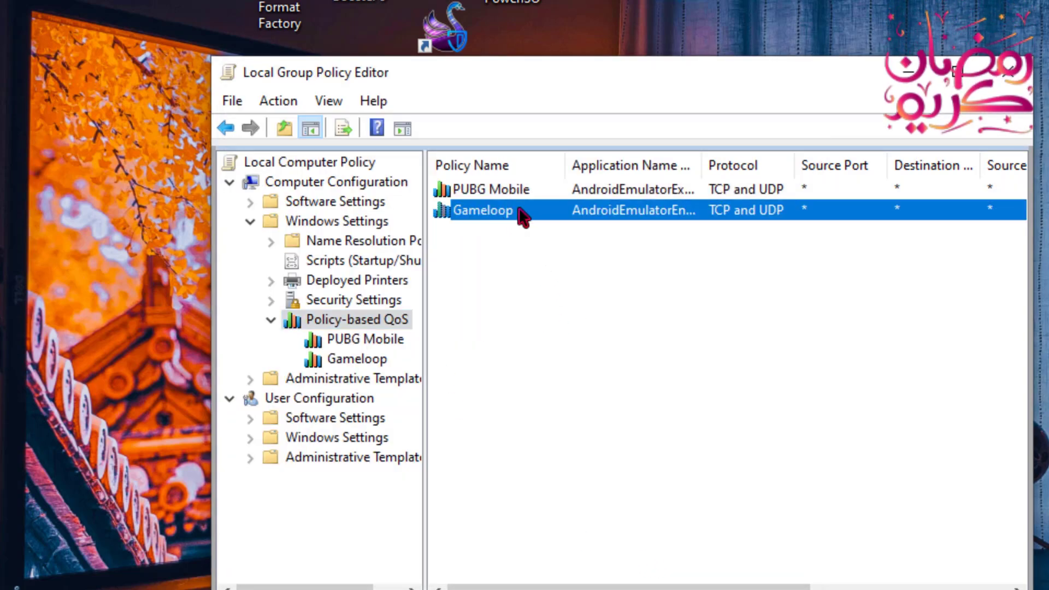
click(525, 266)
click(491, 189)
click(577, 273)
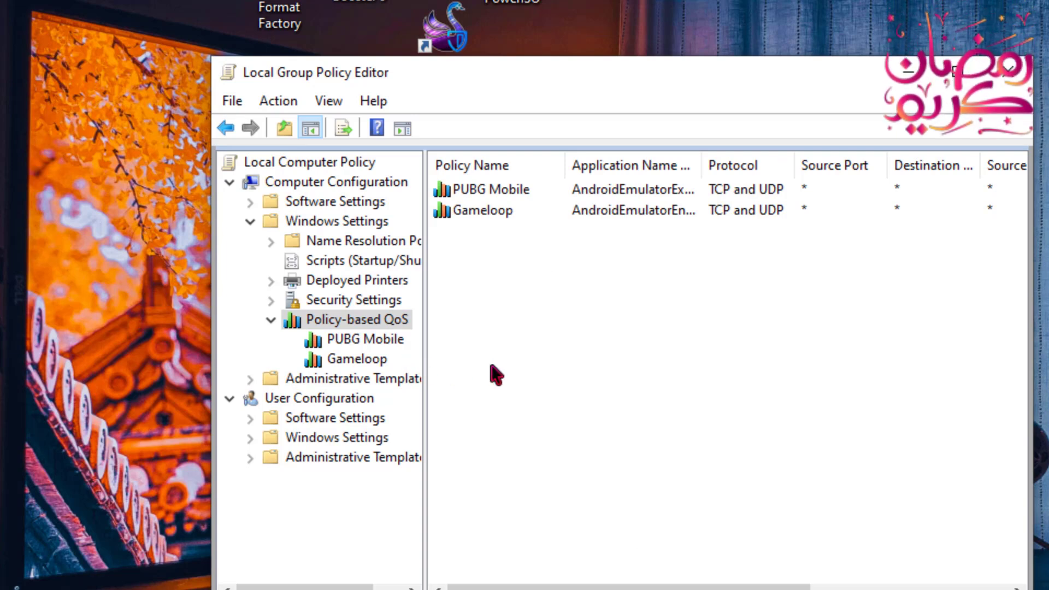
Create another Policy-based QoS policy named PUBG with a DSCP value of 46
right_click(364, 327)
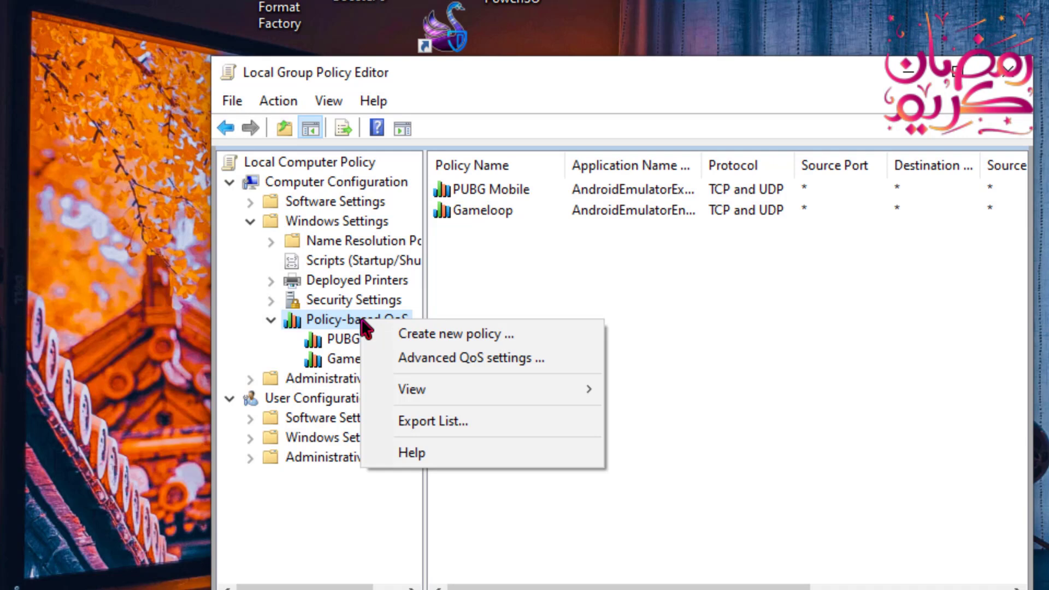
click(467, 343)
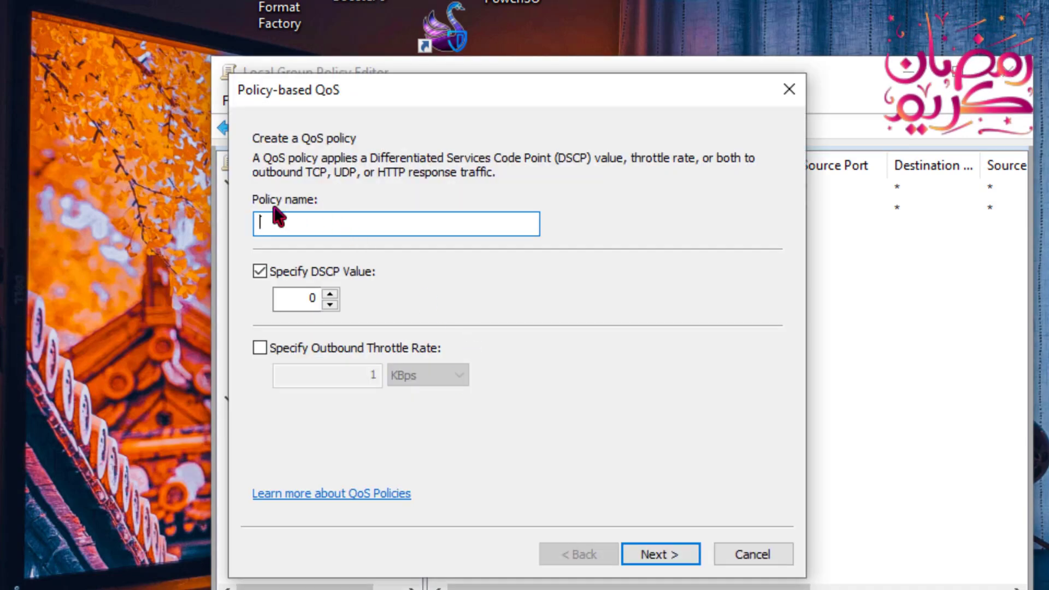
text(PUBG)
double_click(295, 297)
text(46)
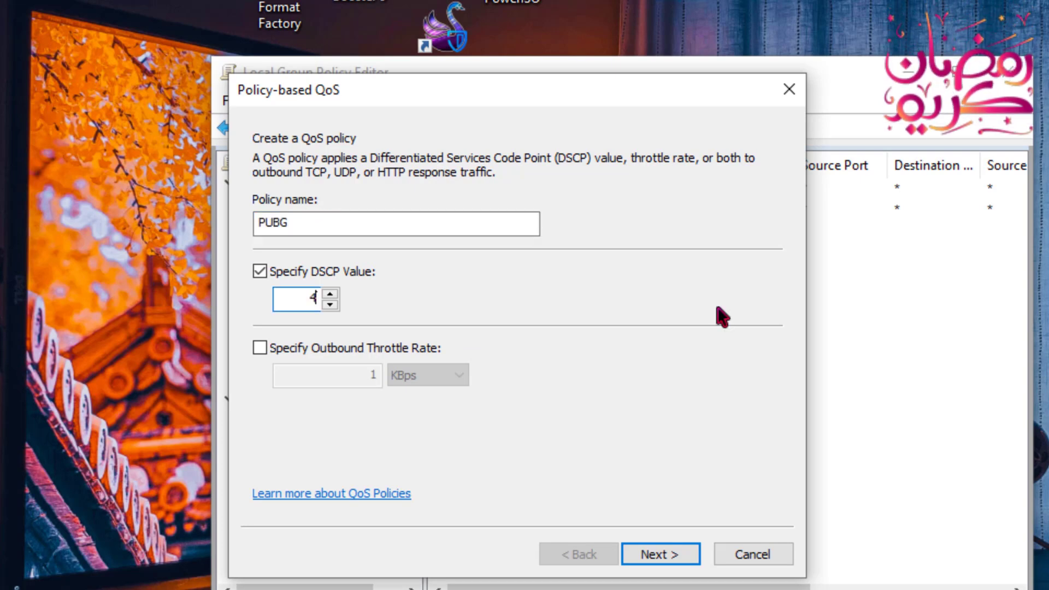
click(656, 556)
Limit the PUBG policy to the executable AndroidEmulator.exe, copied from the Notepad++ notes
click(323, 191)
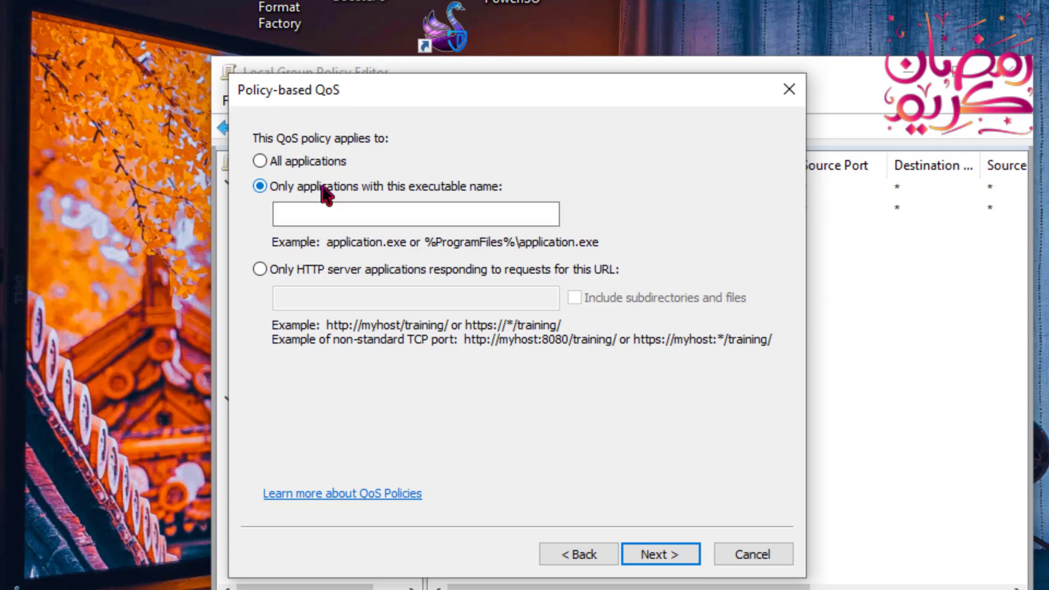
click(181, 552)
drag(294, 190, 50, 191)
right_click(57, 191)
click(125, 229)
key(alt+Tab)
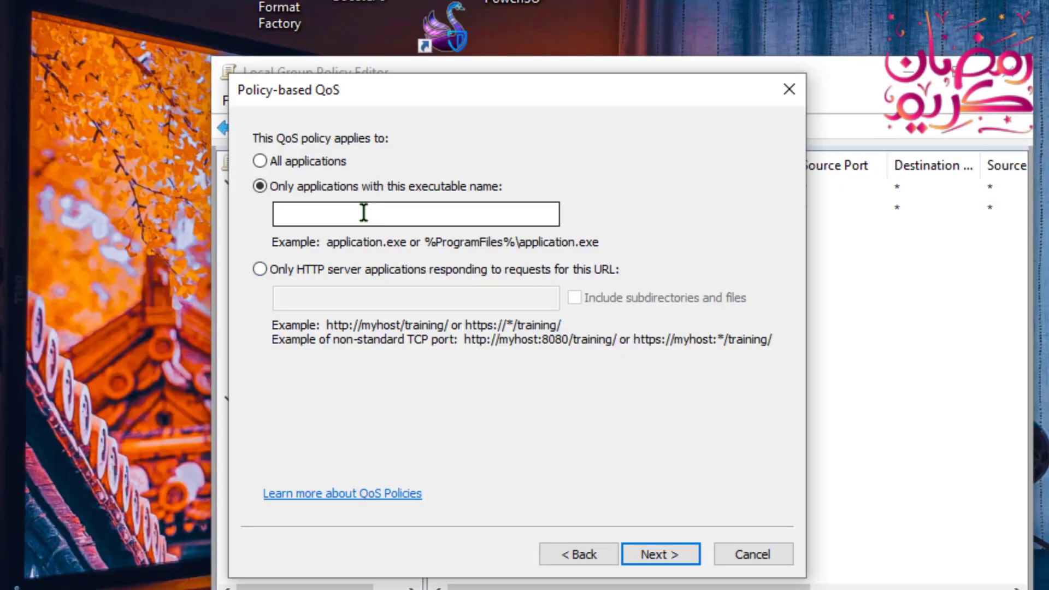
click(658, 553)
Leave the PUBG policy's IP addresses unrestricted, choose TCP and UDP as its protocol, and finish it
key(Return)
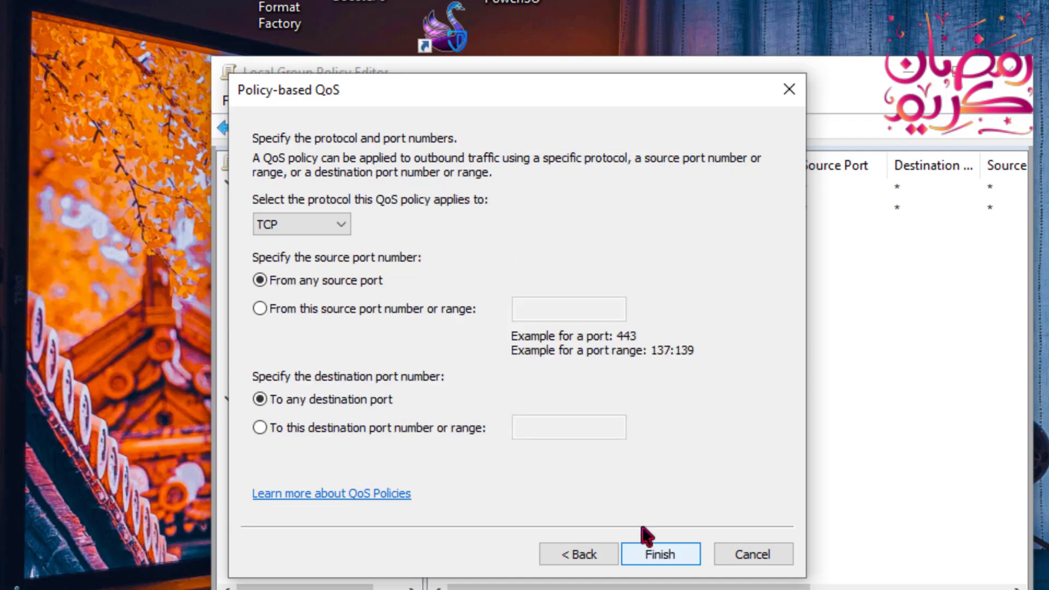
click(293, 225)
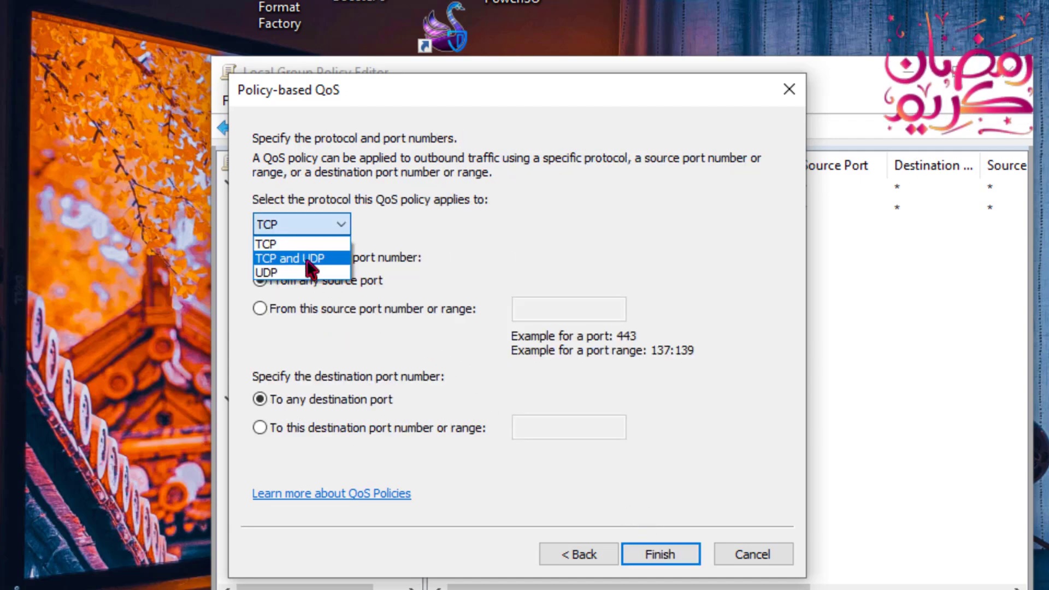
click(306, 259)
click(682, 554)
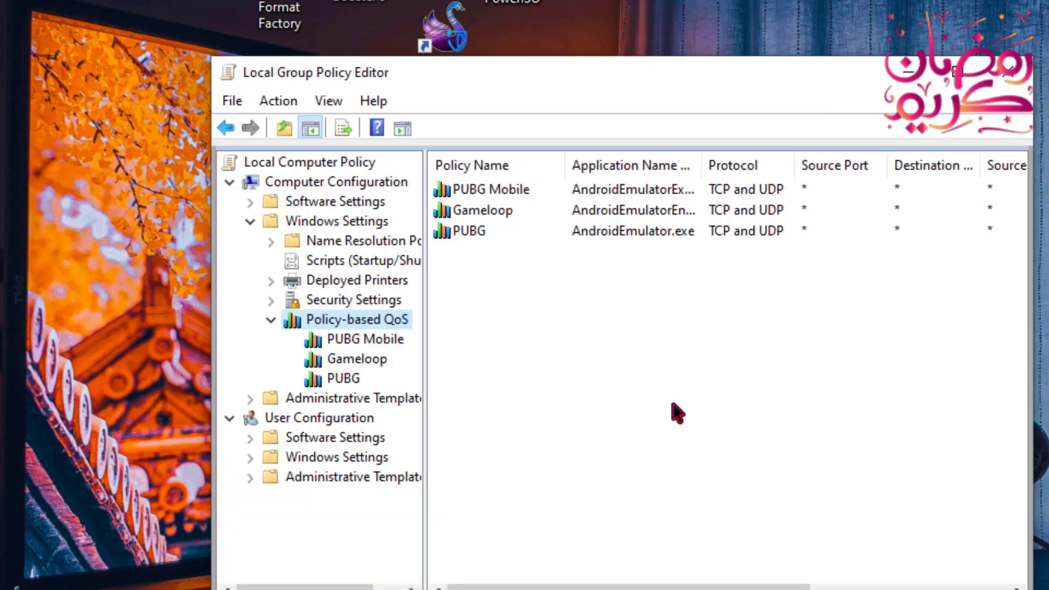
Check the names and application names of the PUBG Mobile, Gameloop and PUBG policies in the list
click(466, 192)
click(489, 213)
click(478, 232)
click(625, 210)
click(624, 191)
click(627, 212)
click(644, 232)
click(632, 210)
click(634, 190)
click(643, 232)
click(636, 212)
click(632, 191)
click(633, 228)
click(628, 209)
click(636, 231)
click(682, 309)
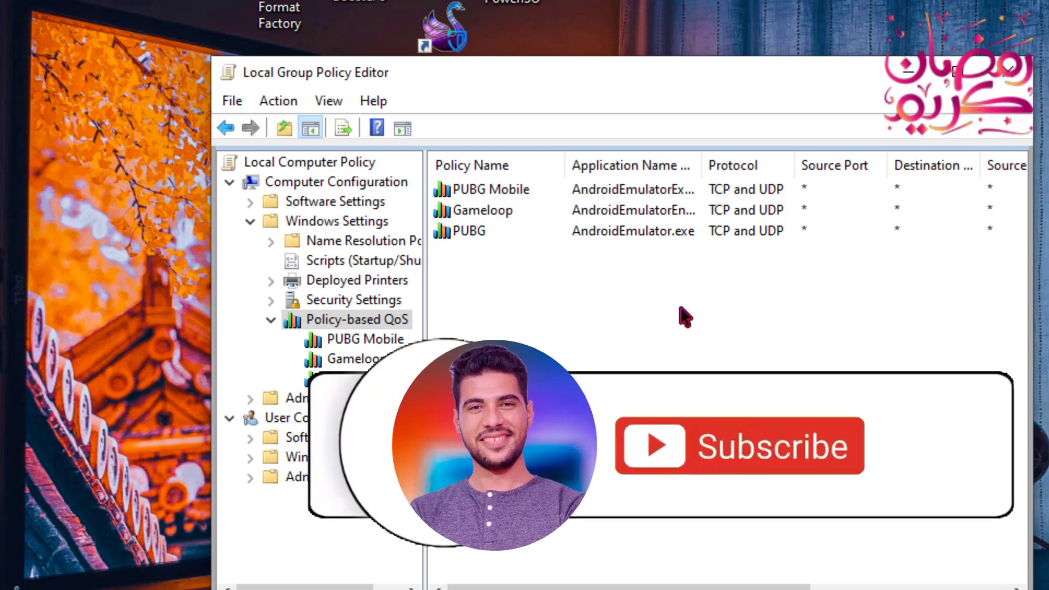
Review the full executable name of each of the three QoS policies and close the Local Group Policy Editor
click(667, 235)
click(661, 212)
click(655, 191)
click(658, 213)
click(658, 233)
click(653, 216)
click(601, 193)
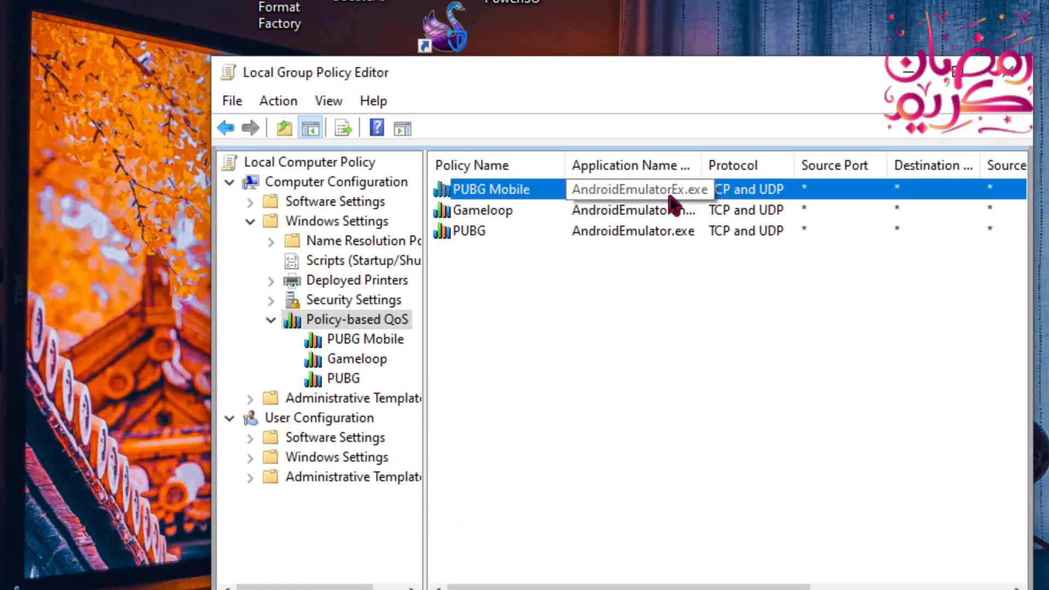
click(665, 212)
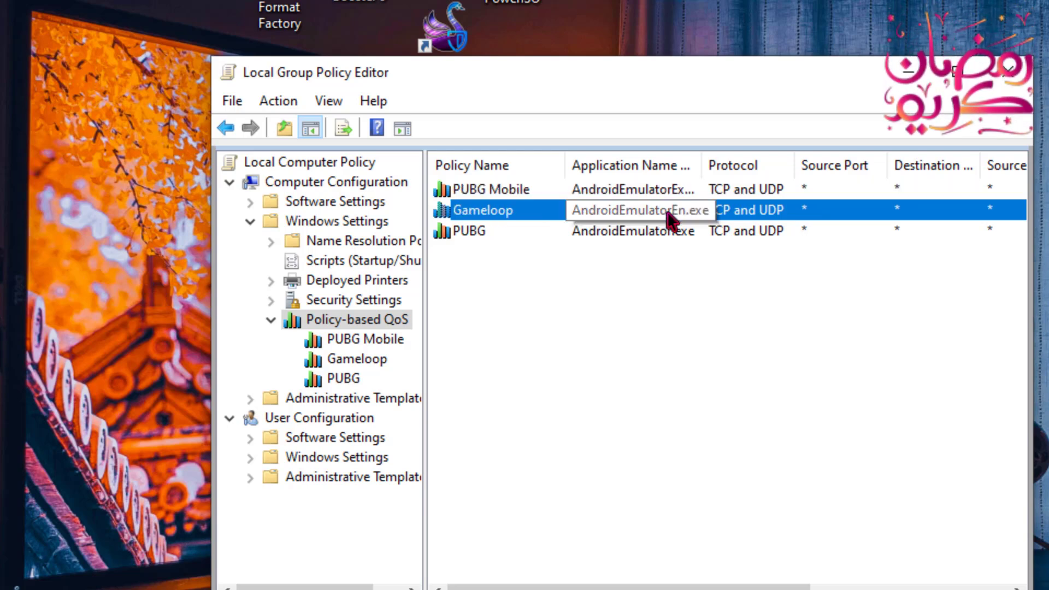
click(647, 234)
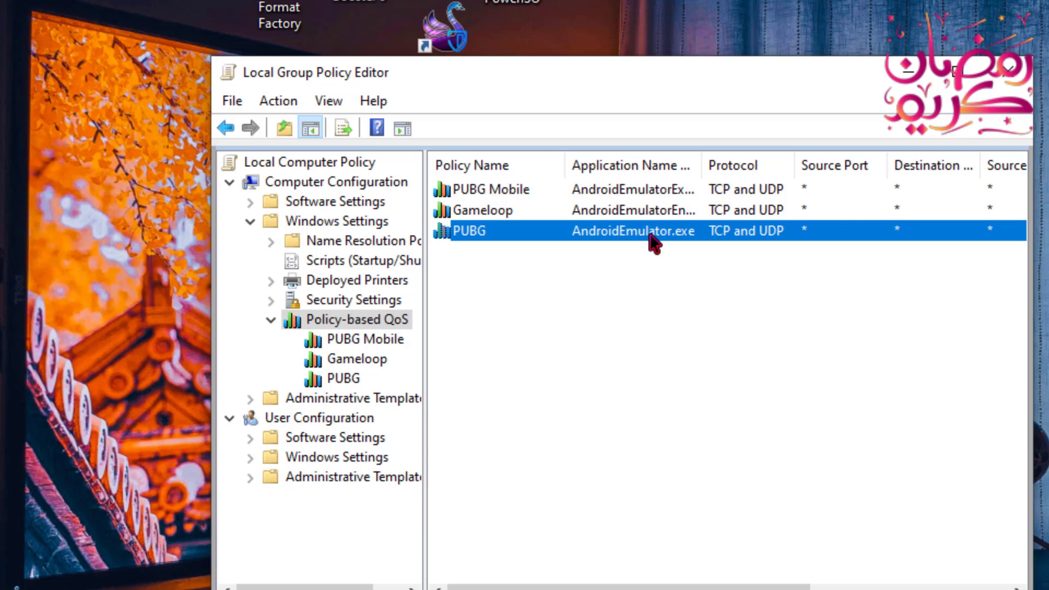
key(F5)
key(Down)
key(Down)
click(656, 209)
click(658, 231)
click(651, 209)
click(653, 232)
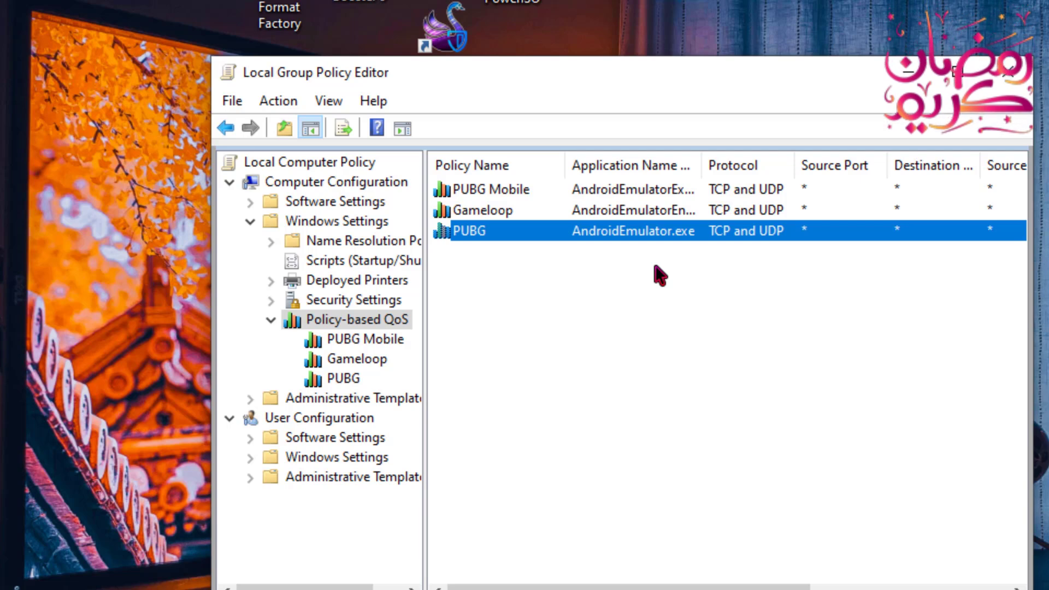
click(648, 210)
click(644, 192)
click(646, 218)
click(647, 230)
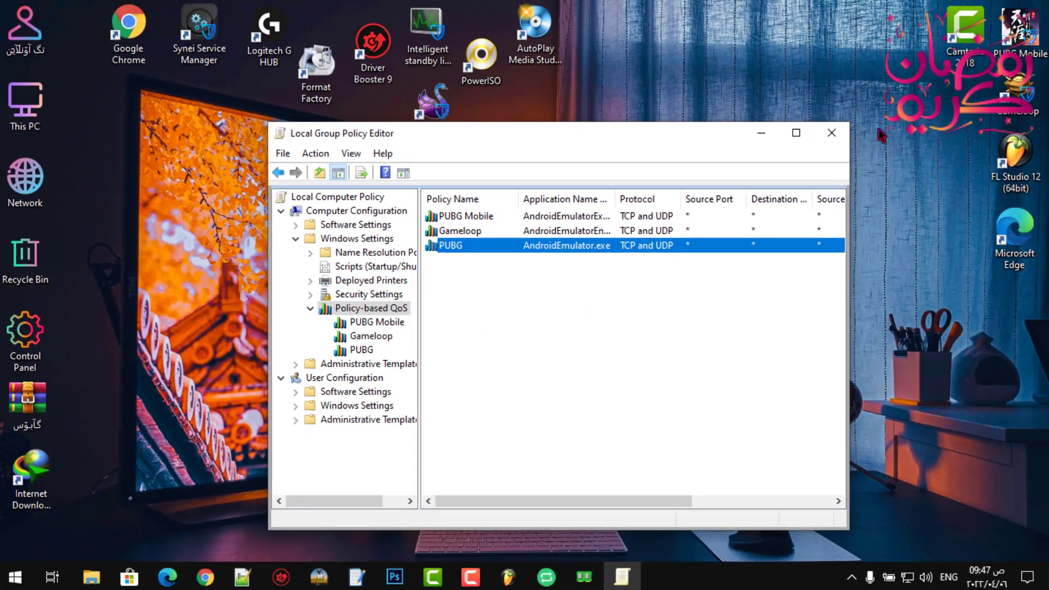
click(834, 134)
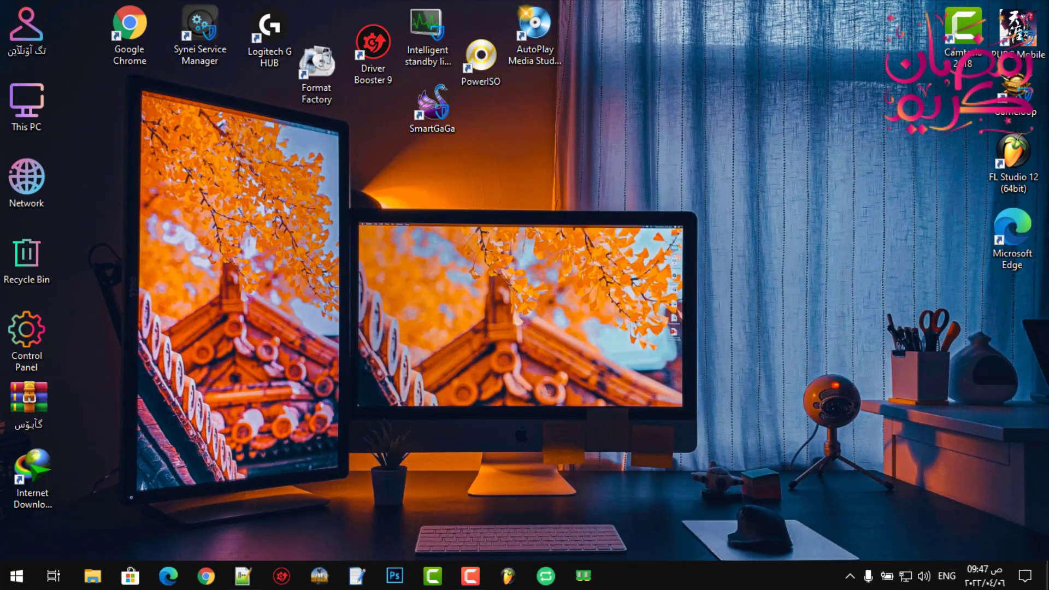